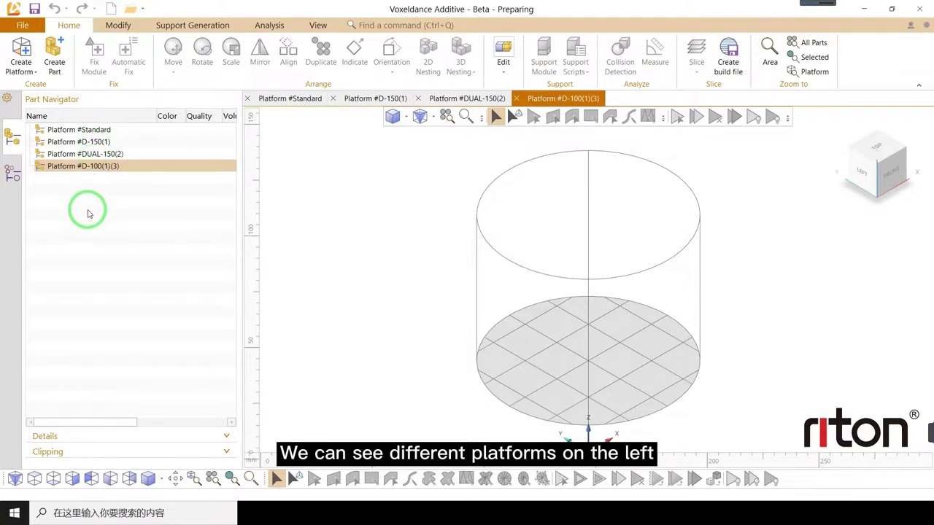
Inspect the build areas of platforms #D-100(1)(3) and #DUAL-150(2).
left_click(90, 169)
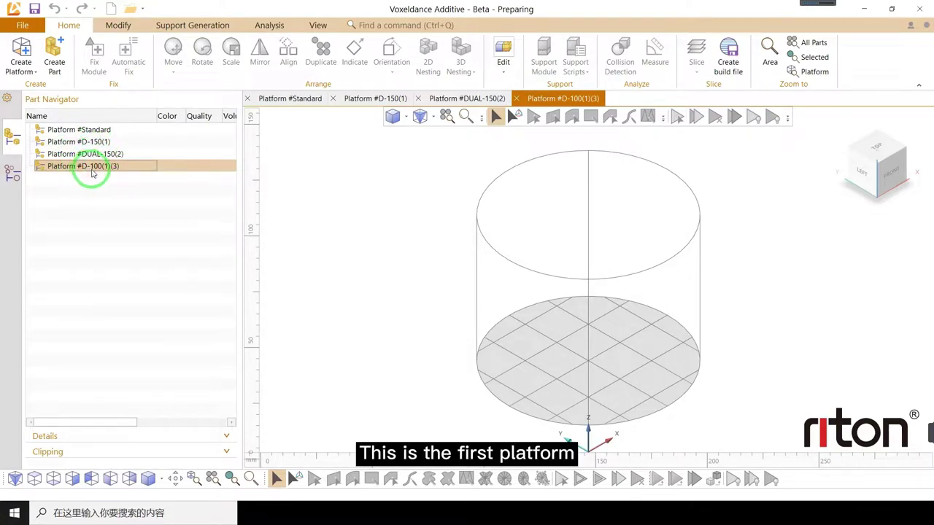
right_click_drag(503, 281, 503, 299)
left_click(95, 156)
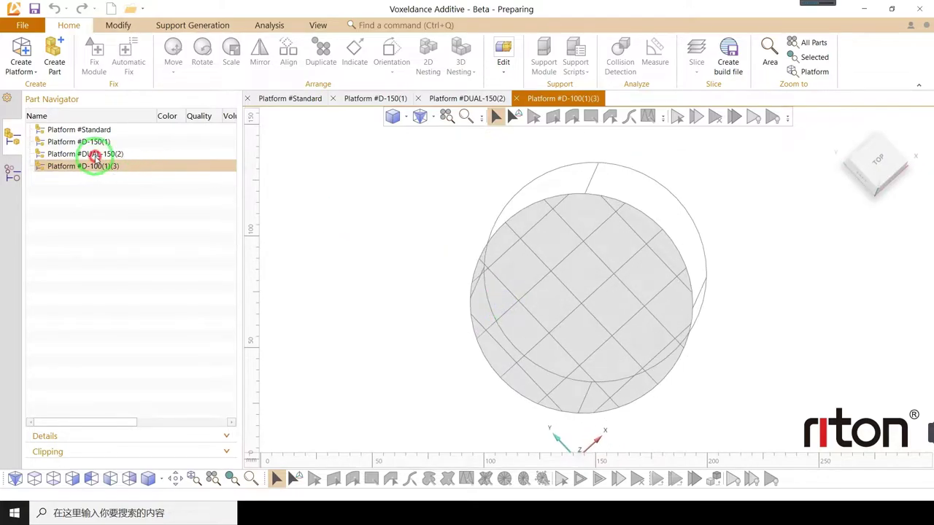
left_click(96, 157)
right_click_drag(544, 216, 568, 290)
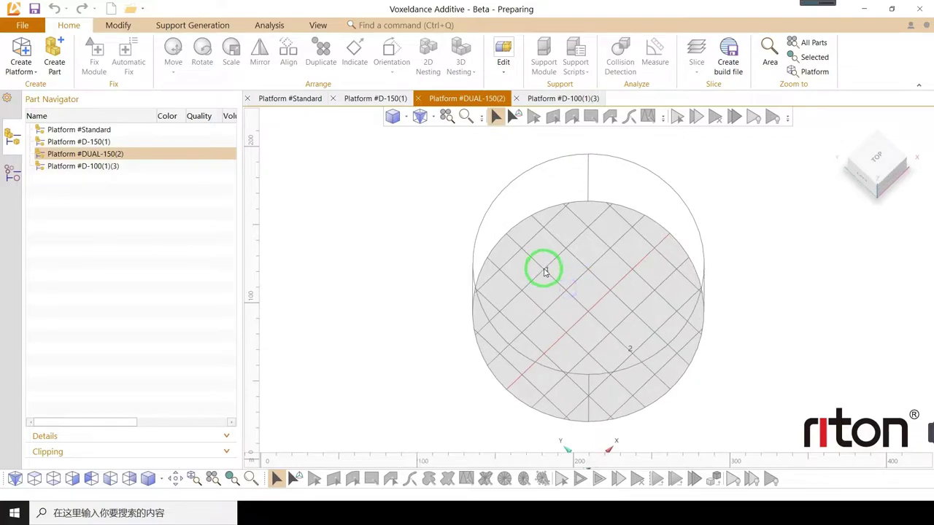
Make platform #D-150(1) the active platform and show it from the top.
left_click(90, 143)
right_click_drag(546, 263, 537, 306)
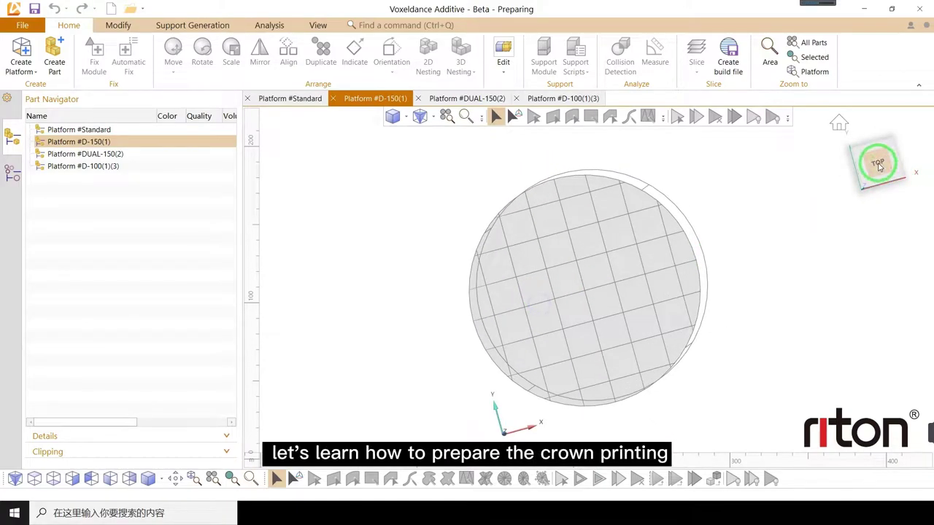
left_click(878, 164)
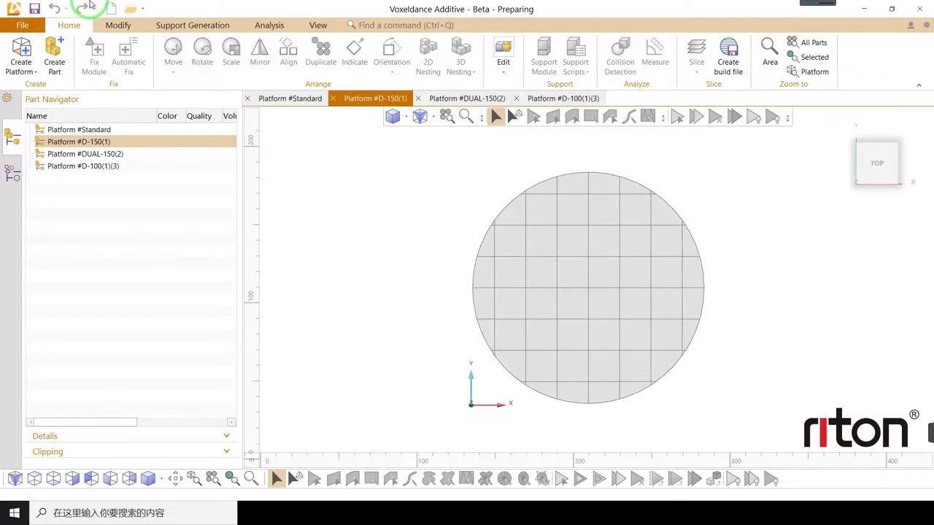
Import all STL files from the desktop folder 牙冠 with As Is placement, declining millimetre conversion for all following parts.
left_click(129, 12)
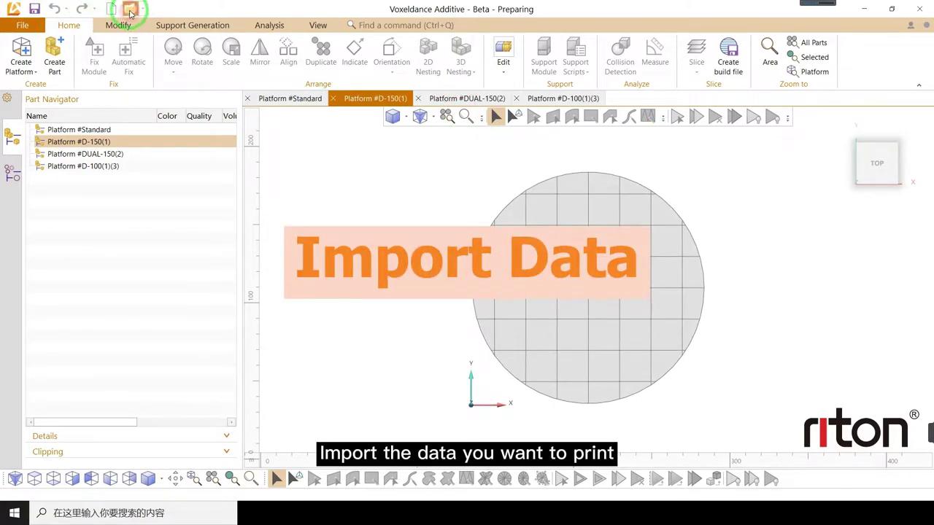
left_click_drag(275, 13, 285, 28)
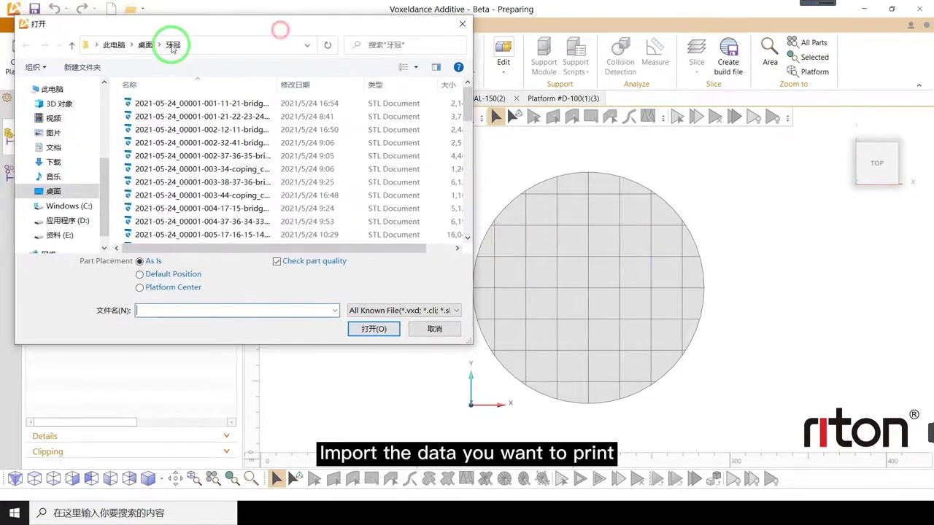
left_click(148, 44)
left_click(138, 183)
double_click(138, 182)
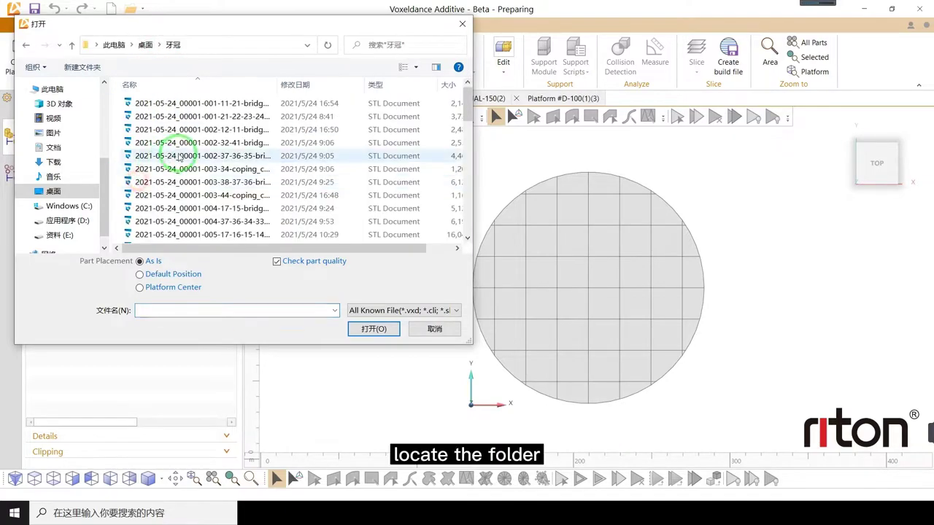
key("ctrl+a")
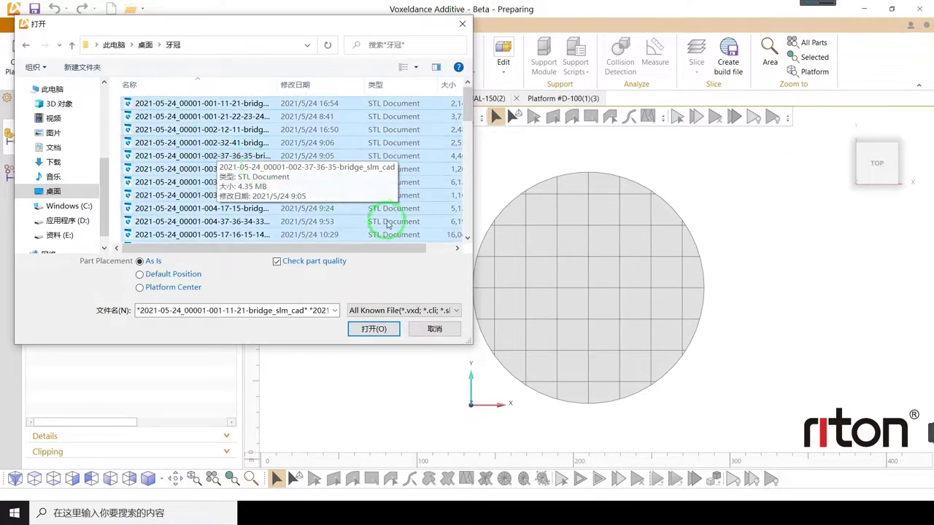
left_click(375, 328)
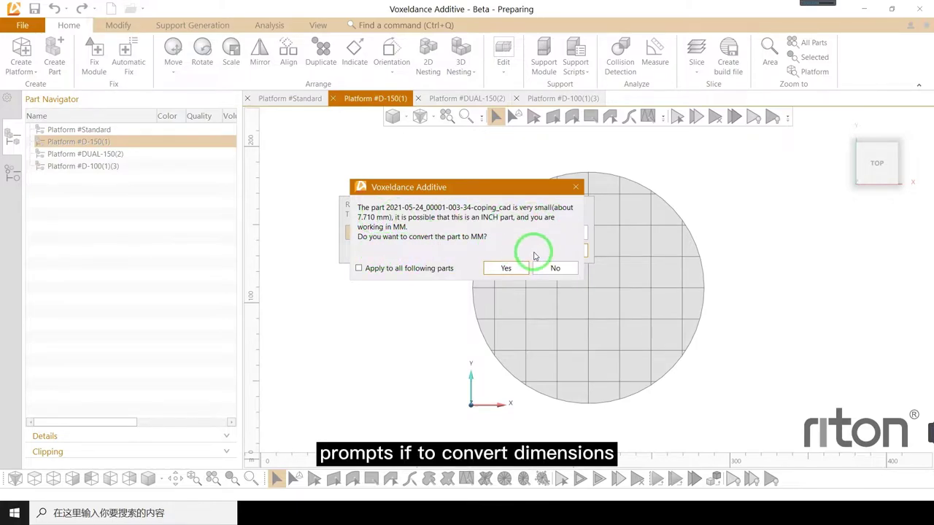
left_click(358, 269)
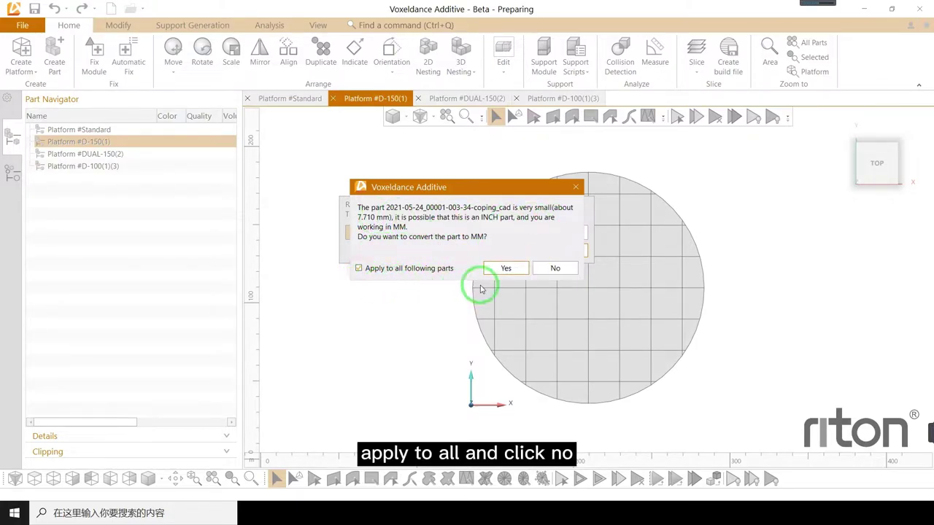
left_click(556, 270)
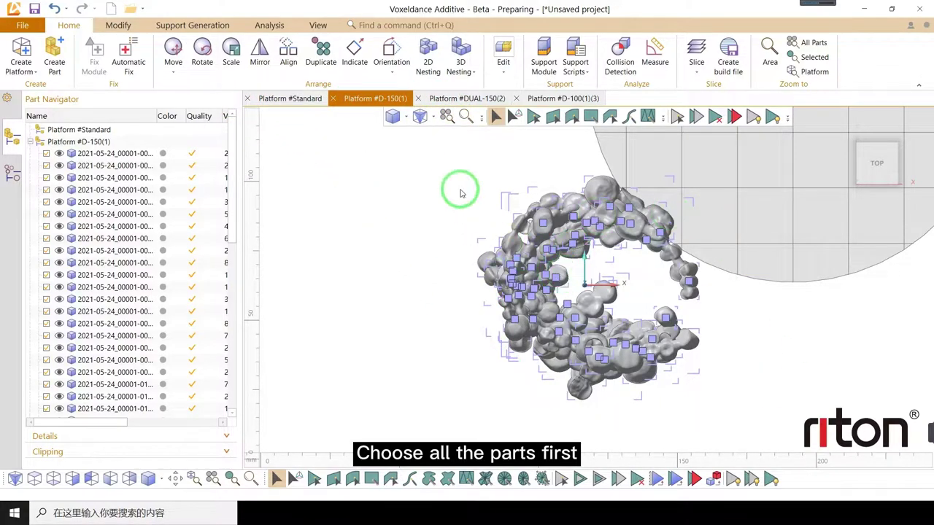
Rotate all imported crown parts 180° about the X axis around their common center.
left_click(202, 55)
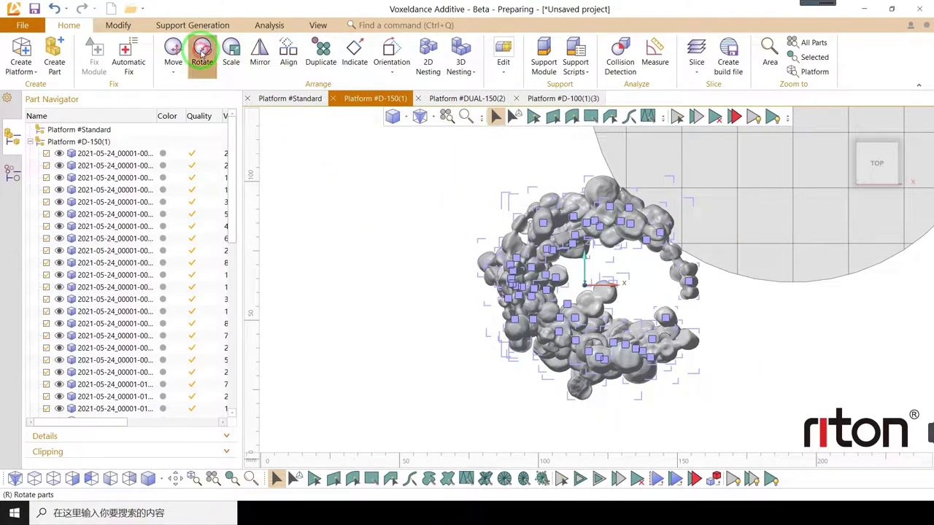
left_click(311, 148)
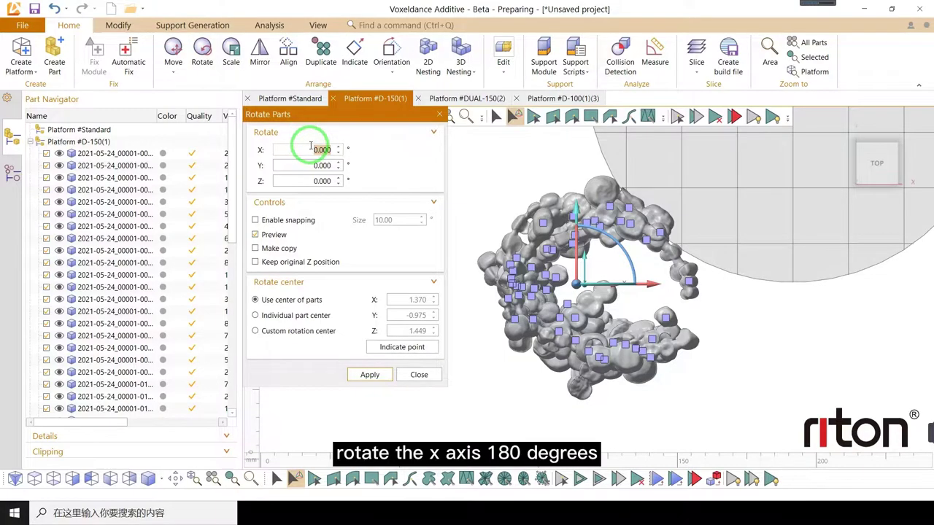
left_click(370, 375)
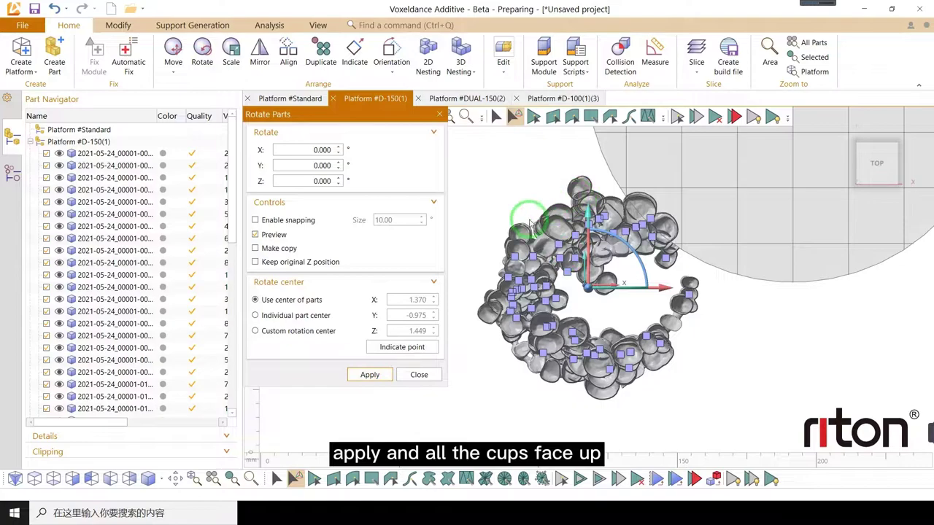
left_click(419, 99)
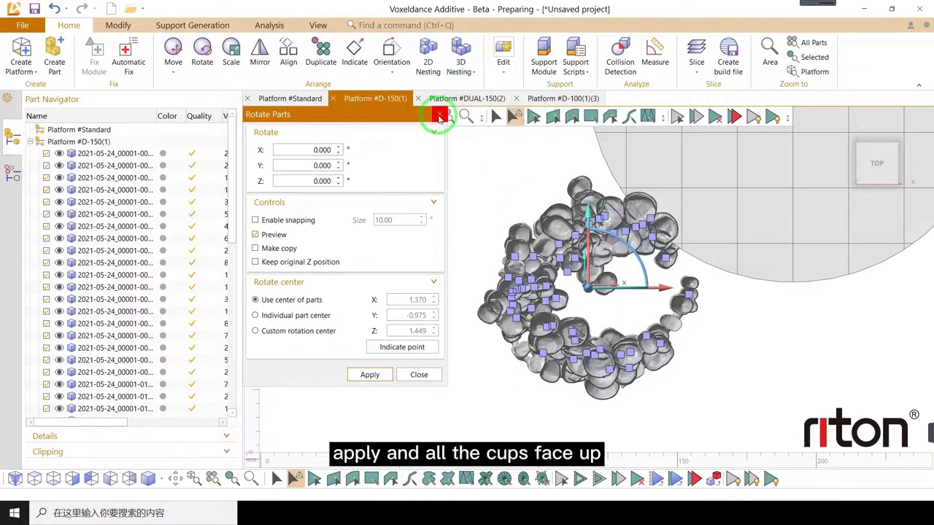
left_click(439, 117)
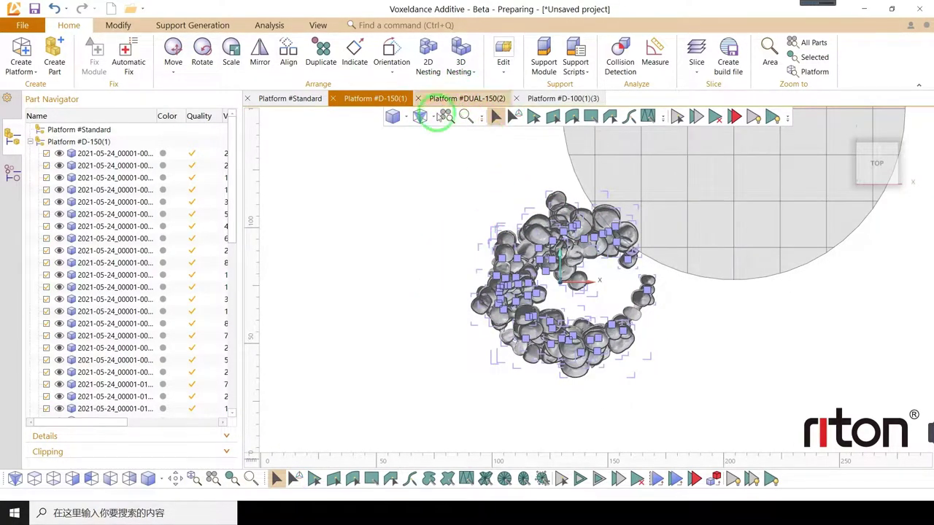
Nest the selected parts on the platform with 2D Nesting, using the Minimal surface area solution and including support structures.
left_click(430, 63)
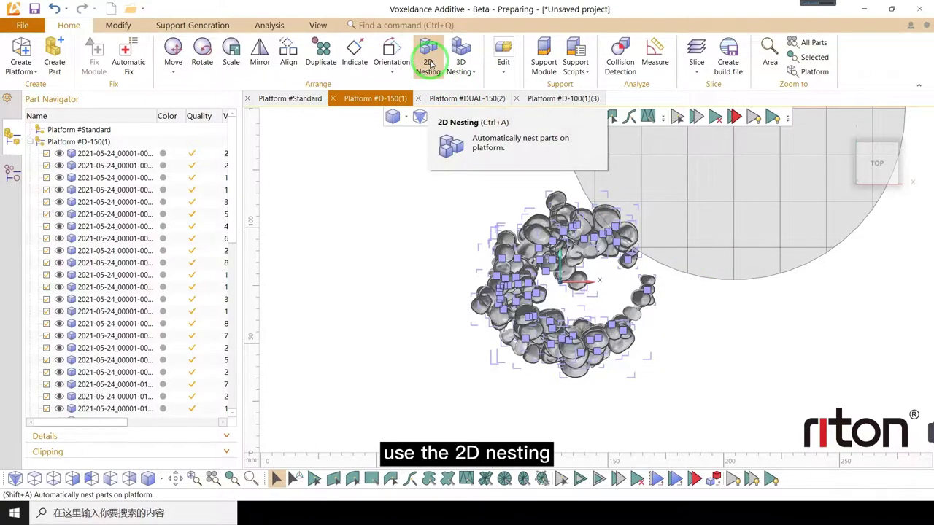
left_click(429, 62)
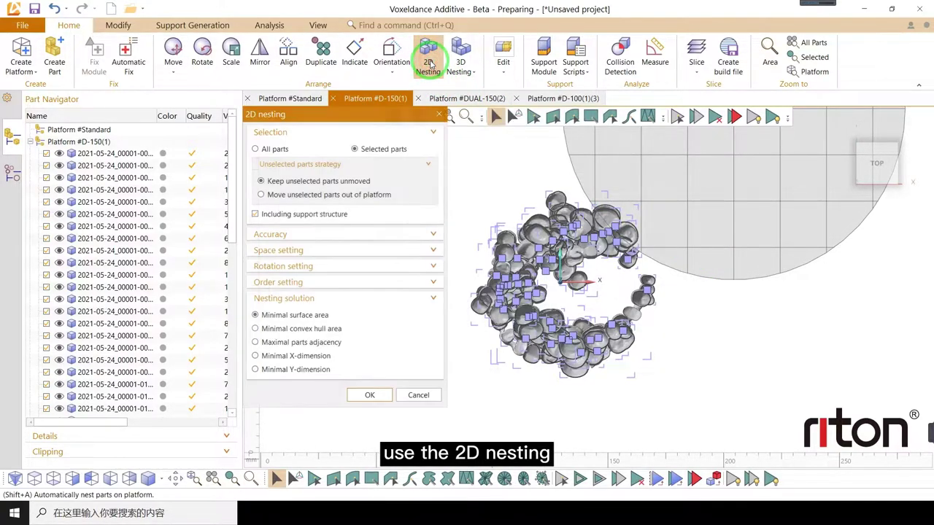
left_click(369, 395)
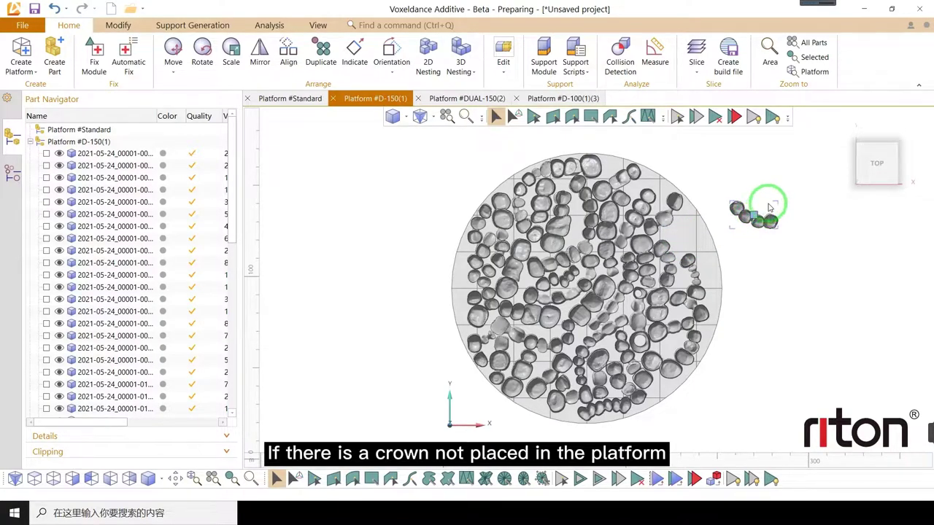
Move the bridge lying outside the platform into the free space near the platform's right edge and deselect it.
left_click_drag(776, 202, 695, 245)
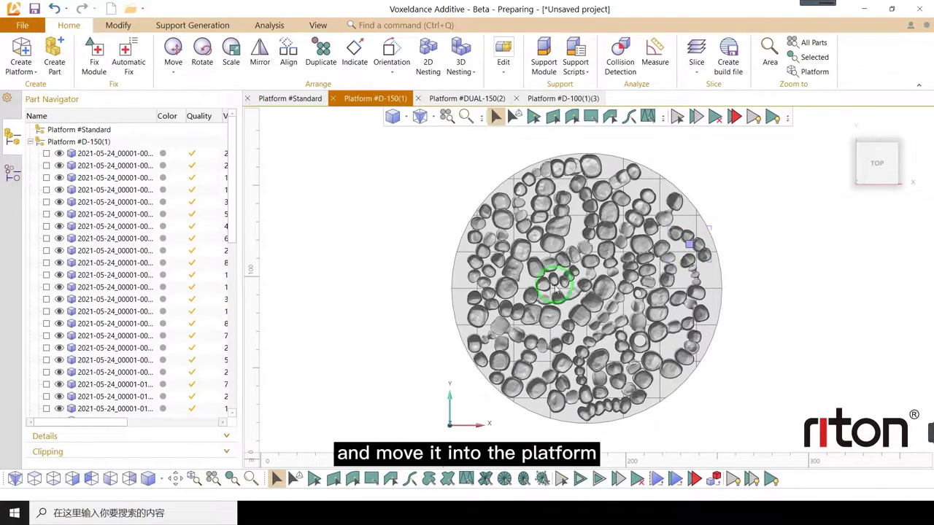
scroll(554, 280, "down", 2)
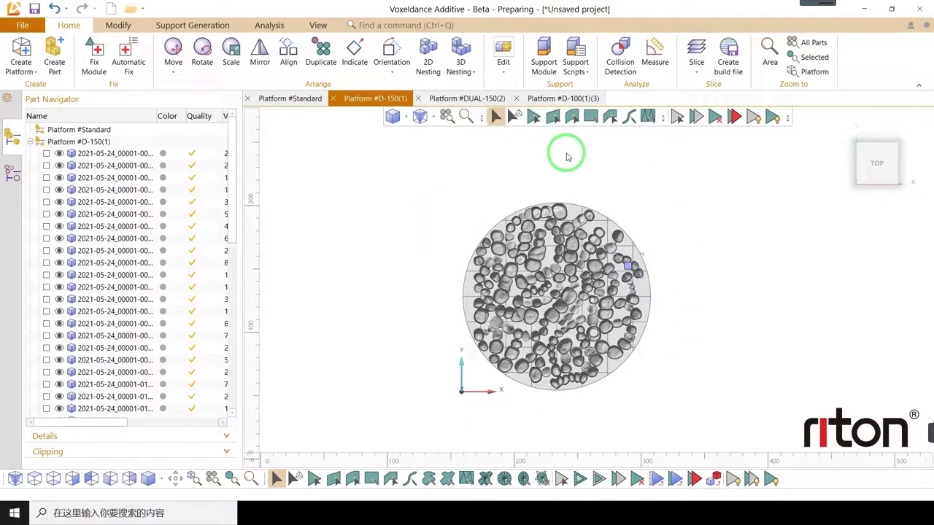
scroll(567, 155, "down", 1)
left_click(680, 294)
Check the placement in front and left views, then isolate the bridge protruding above the others by hiding unselected parts.
right_click_drag(530, 328, 530, 256)
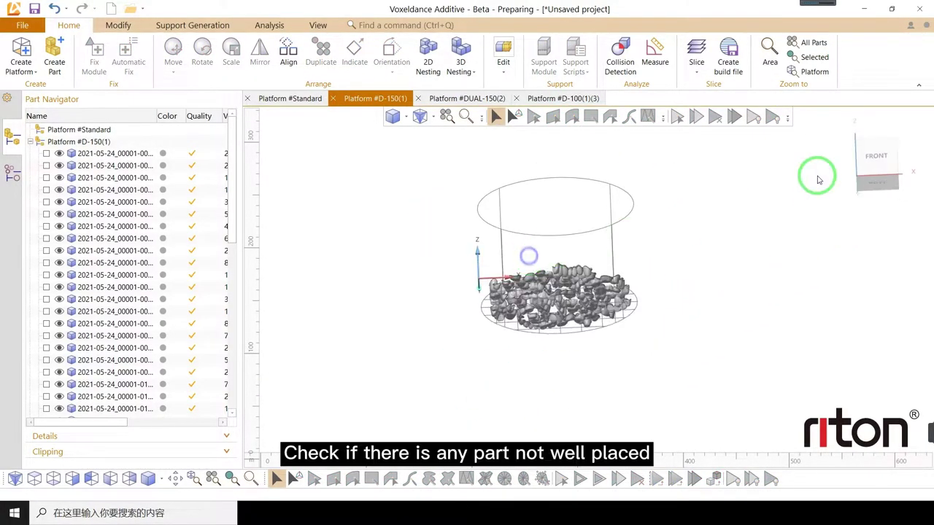
left_click(873, 159)
left_click(875, 159)
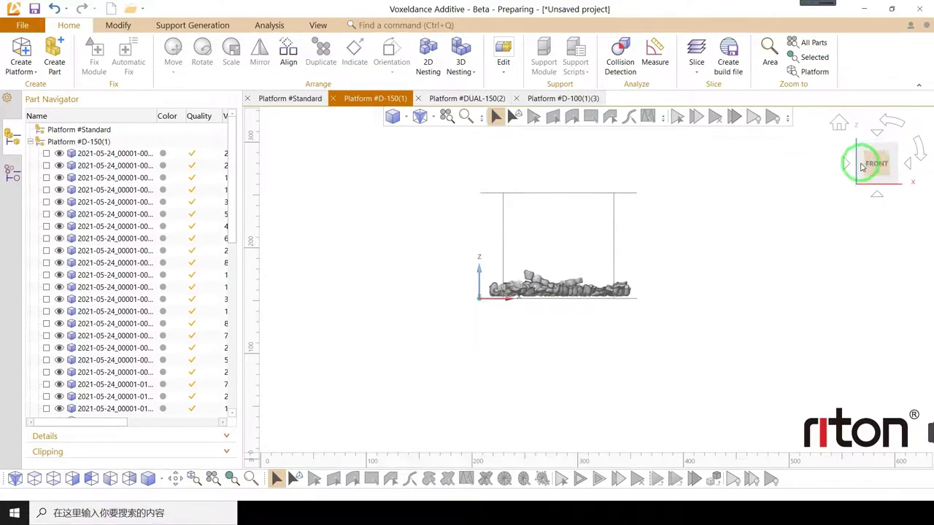
left_click(847, 165)
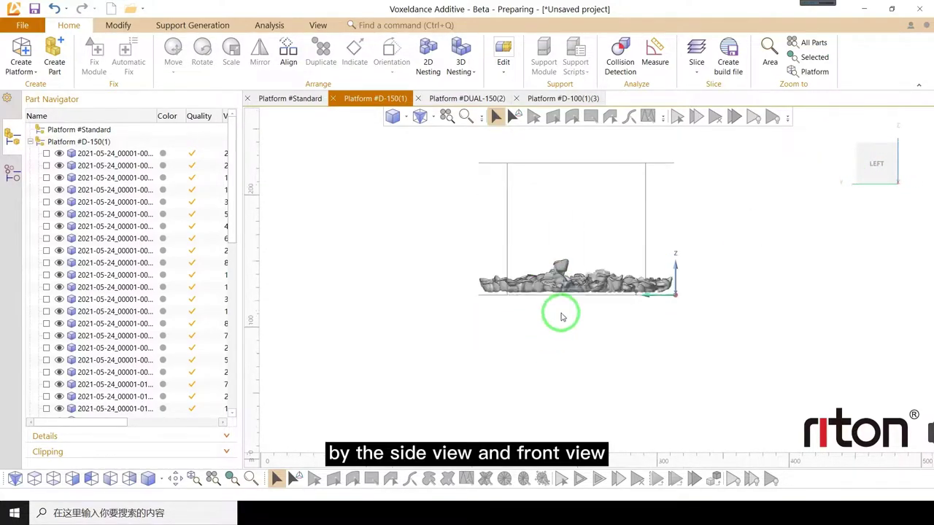
scroll(543, 244, "up", 2)
left_click(564, 243)
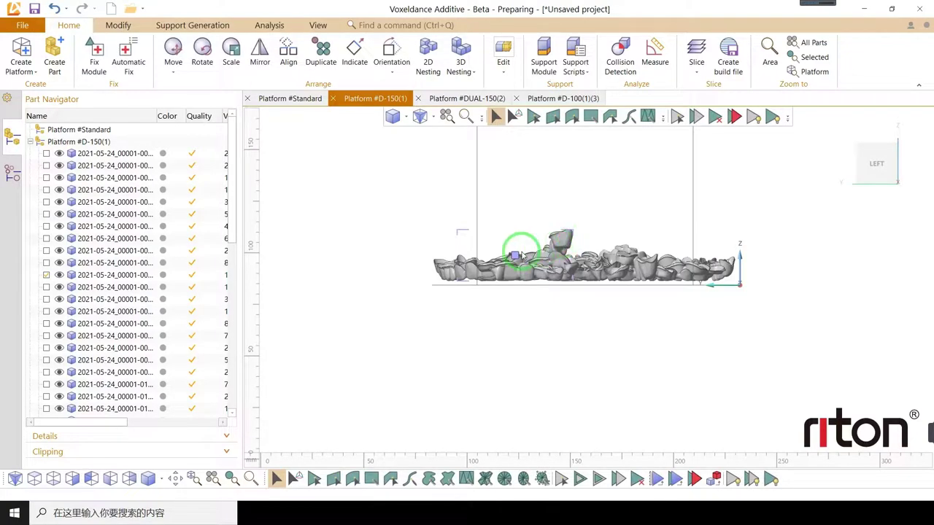
scroll(531, 263, "up", 2)
left_click(604, 226)
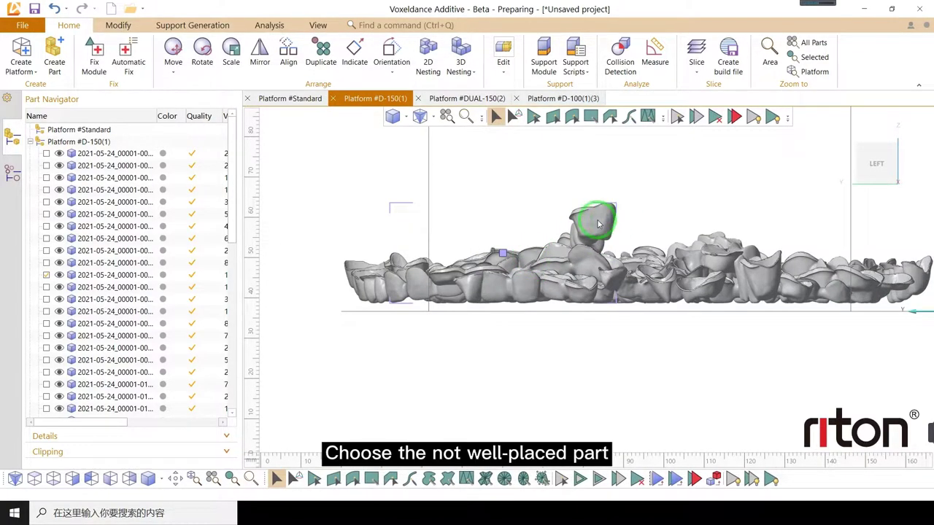
right_click(597, 225)
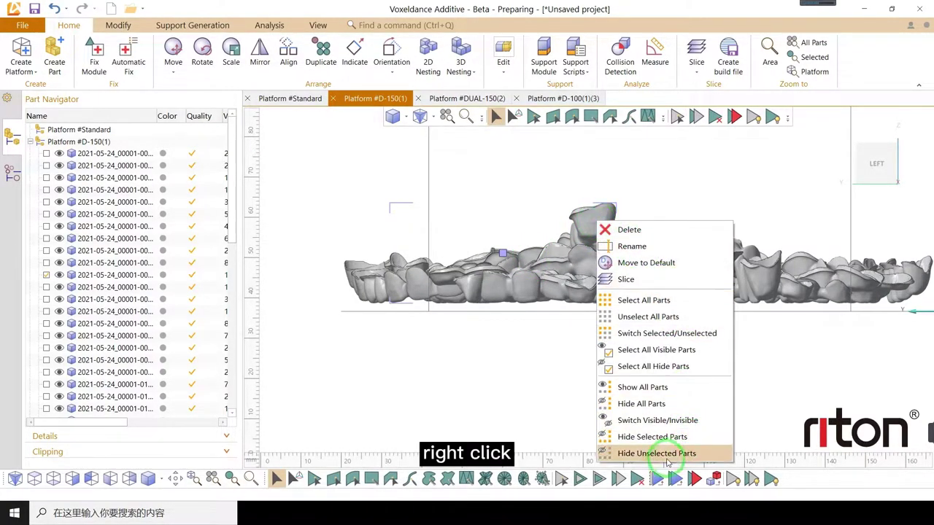
left_click(644, 454)
left_click(639, 454)
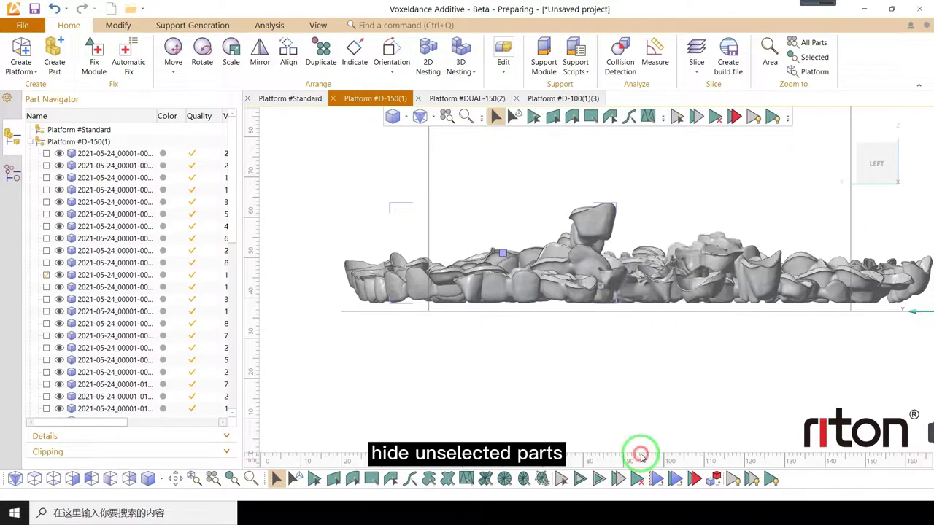
Rotate the isolated bridge freehand in the left and back views until its teeth sit at about the same height.
left_click_drag(612, 203, 617, 209)
right_click_drag(560, 244, 619, 246)
left_click(876, 169)
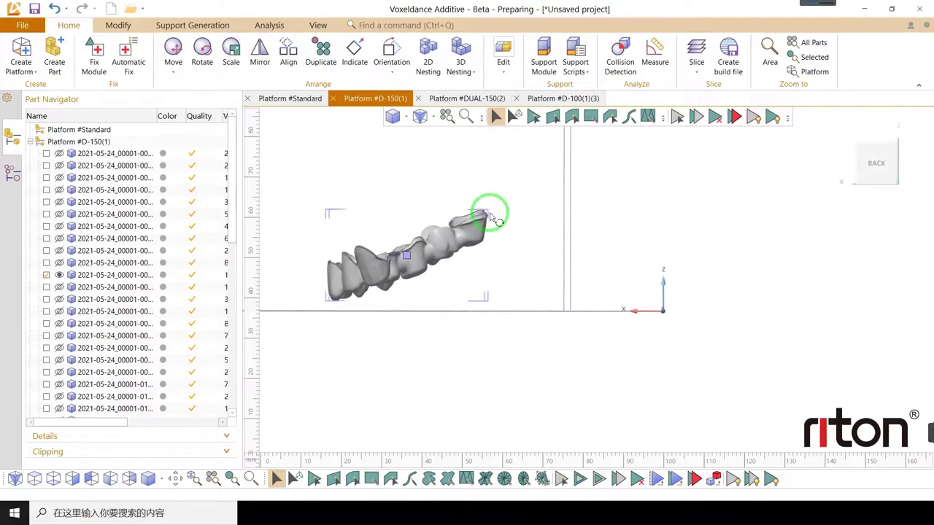
left_click_drag(487, 212, 498, 223)
right_click_drag(811, 186, 749, 187)
left_click(873, 165)
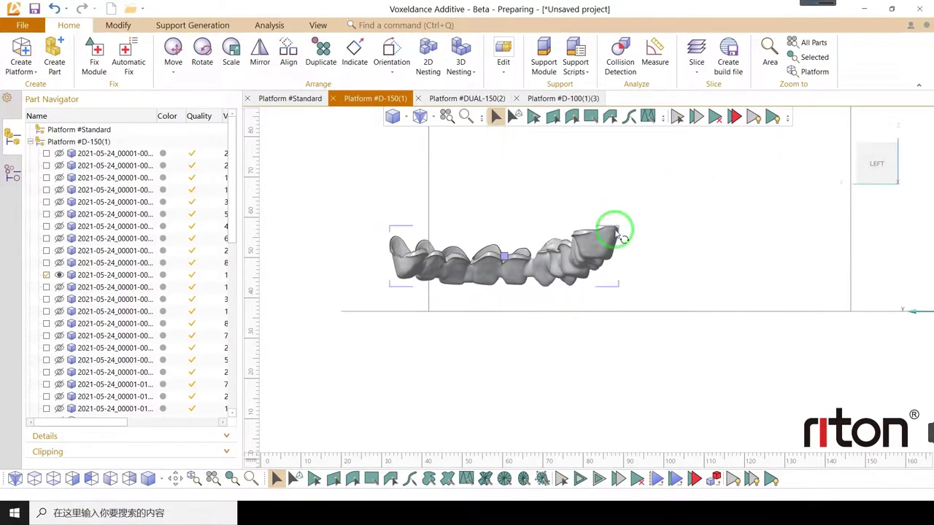
left_click(615, 223)
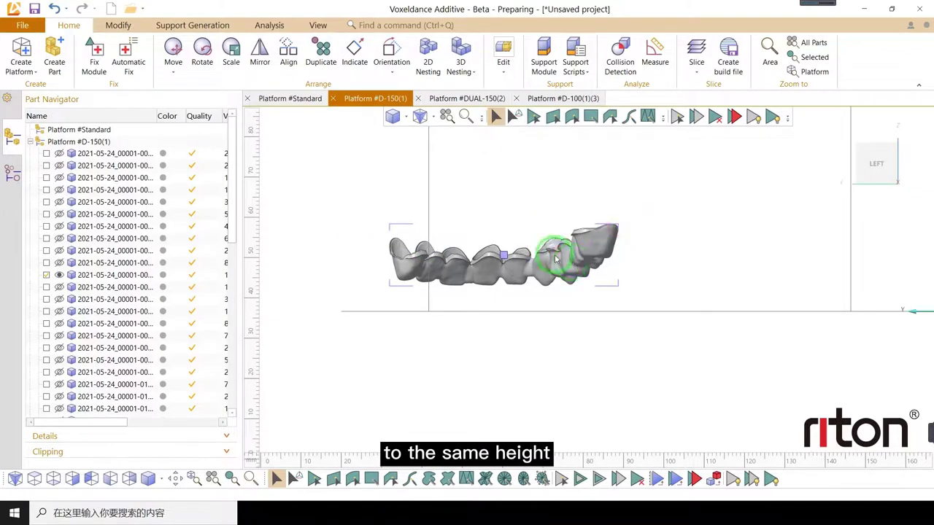
Move the levelled bridge to the default Z height of 2.000.
left_click(172, 51)
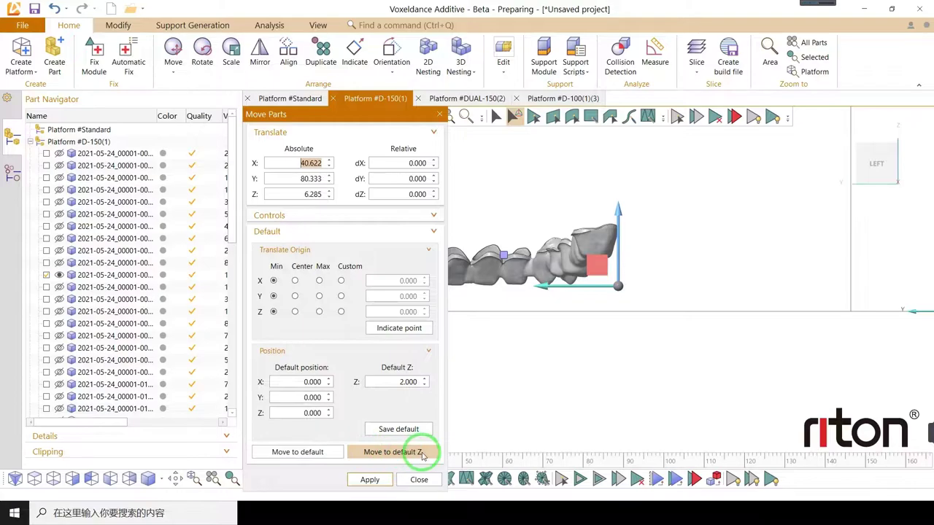
left_click(410, 454)
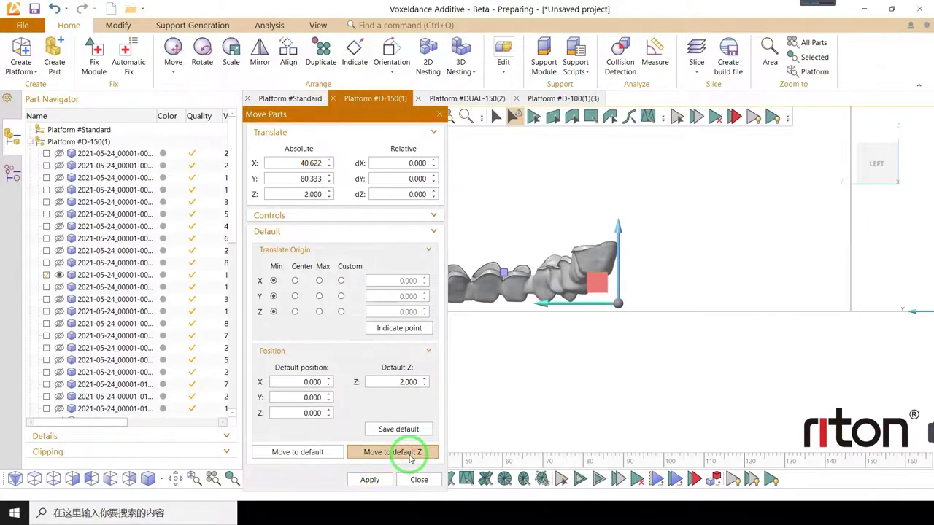
left_click(439, 117)
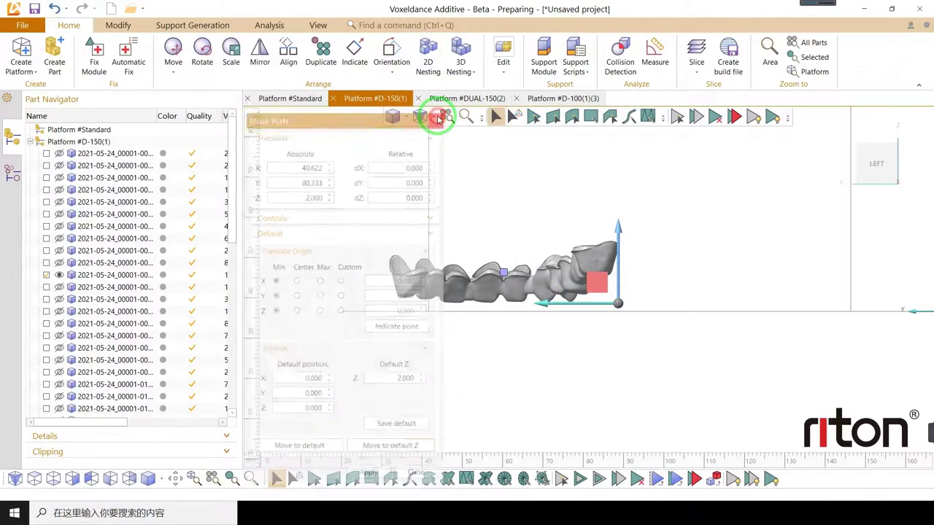
Show all the hidden parts on the platform again.
right_click(493, 263)
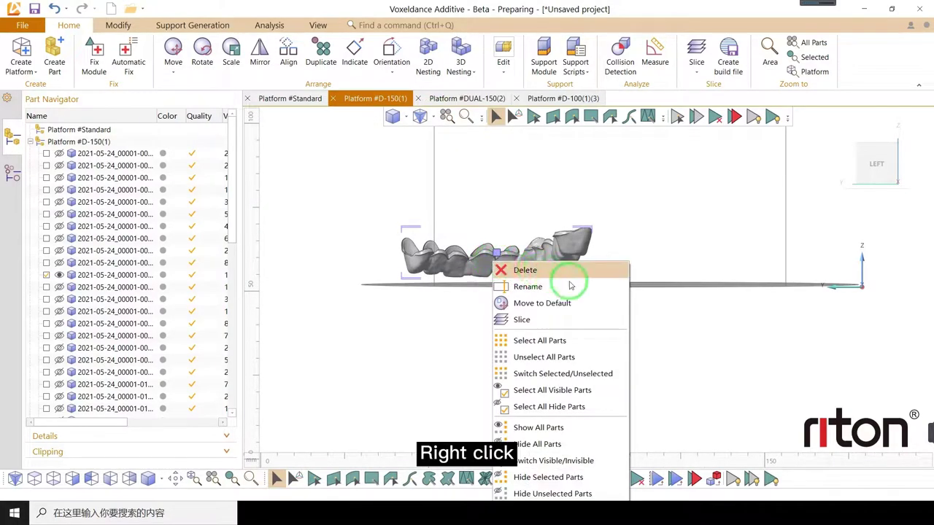
right_click(407, 309)
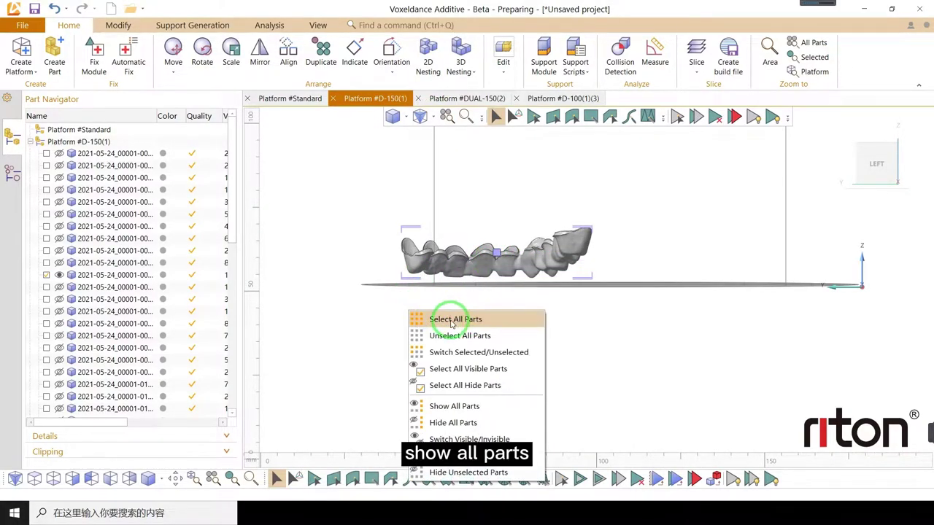
left_click(451, 321)
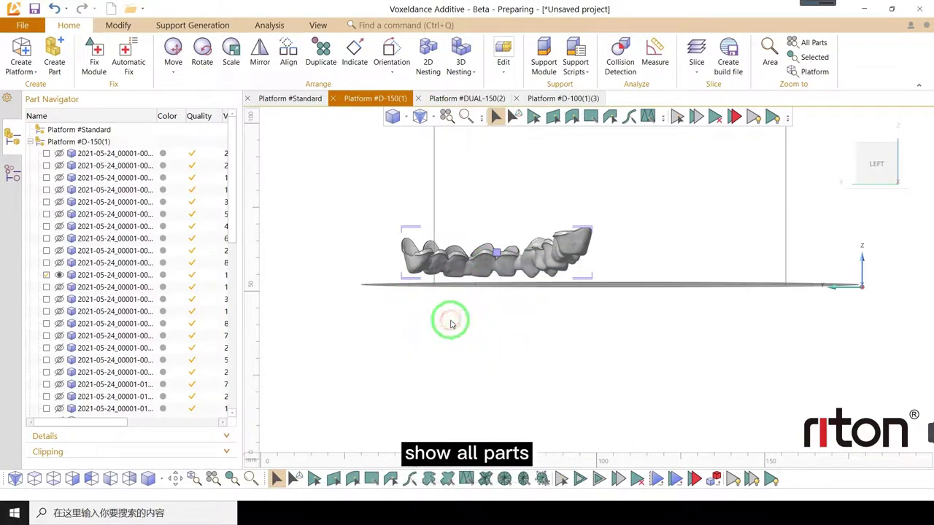
left_click(879, 165)
scroll(684, 252, "up", 3)
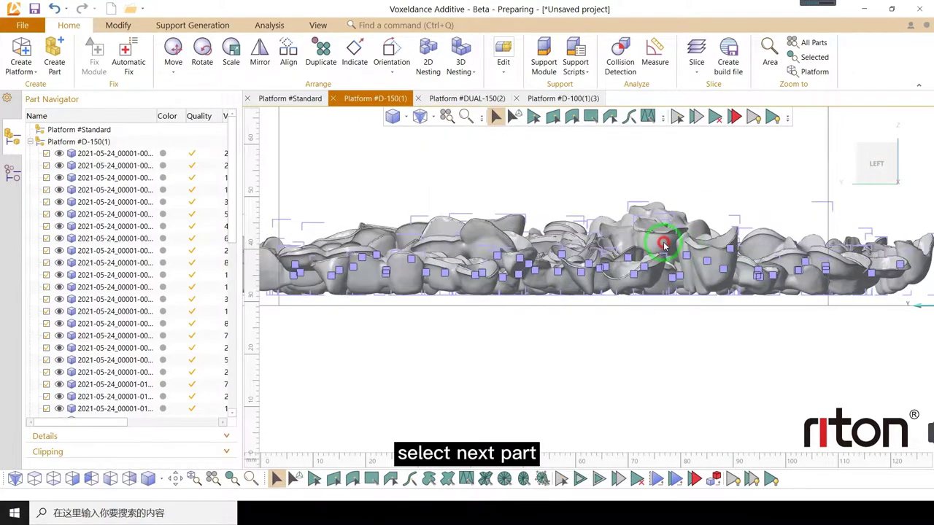
Select the next bridge protruding above the others and isolate it by hiding the unselected parts.
left_click(664, 245)
right_click(660, 244)
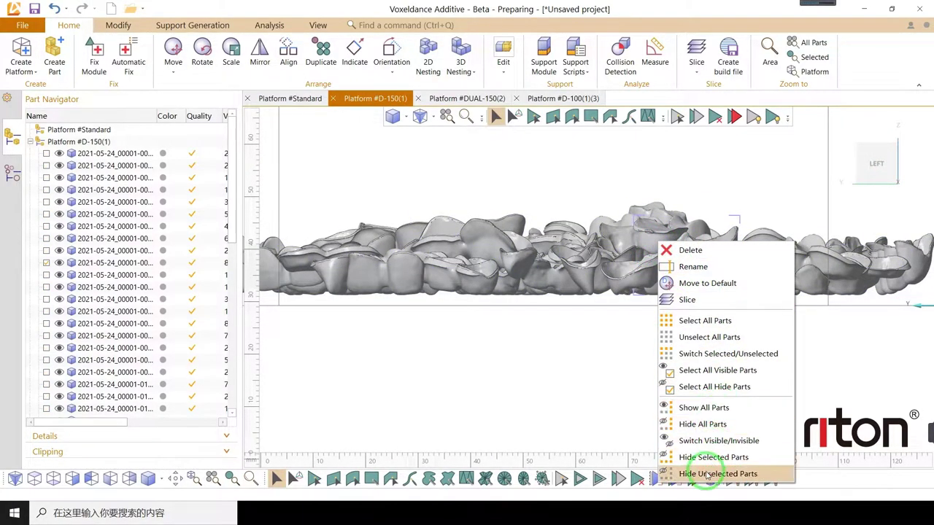
left_click(706, 474)
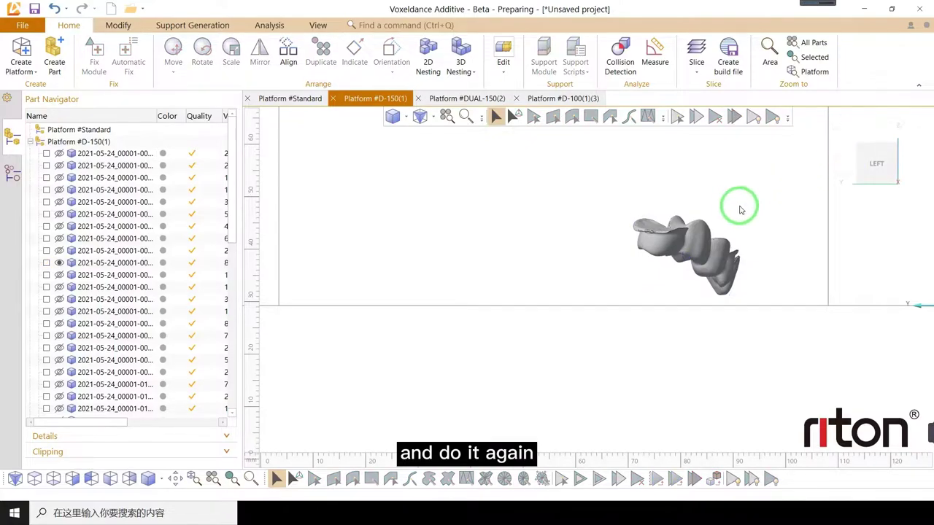
Level the isolated bridge by rotating it freehand in the back view, and move it to the default Z height.
left_click(844, 165)
left_click(450, 250)
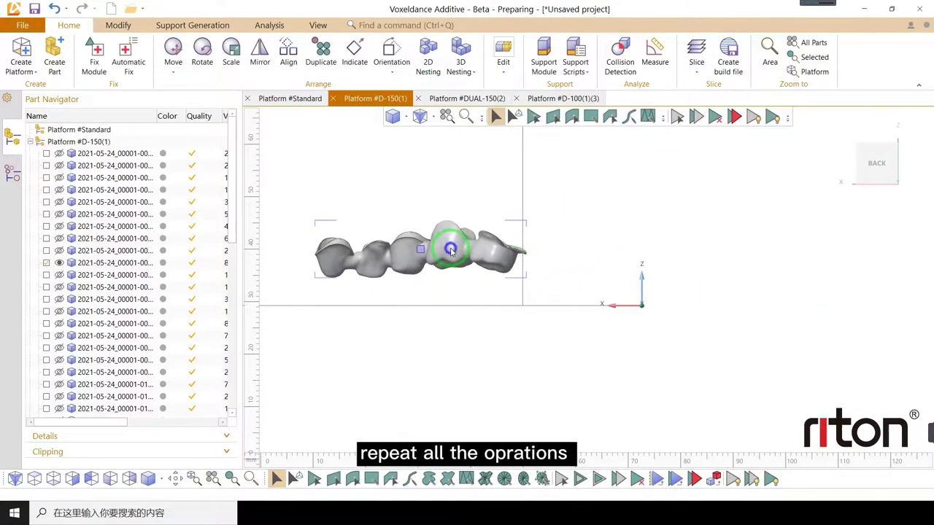
left_click(173, 51)
Show all parts again alongside the levelled bridge.
right_click(689, 270)
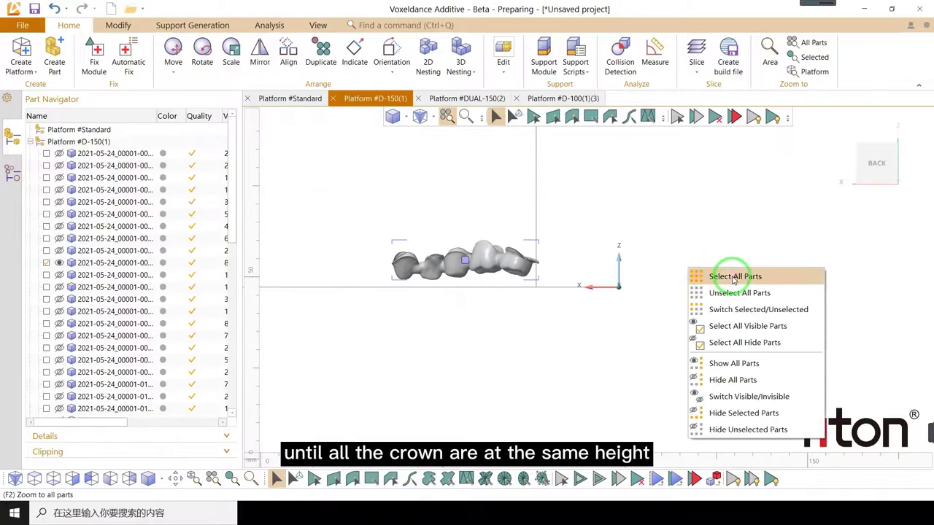
left_click(734, 276)
right_click(521, 245)
left_click(520, 218)
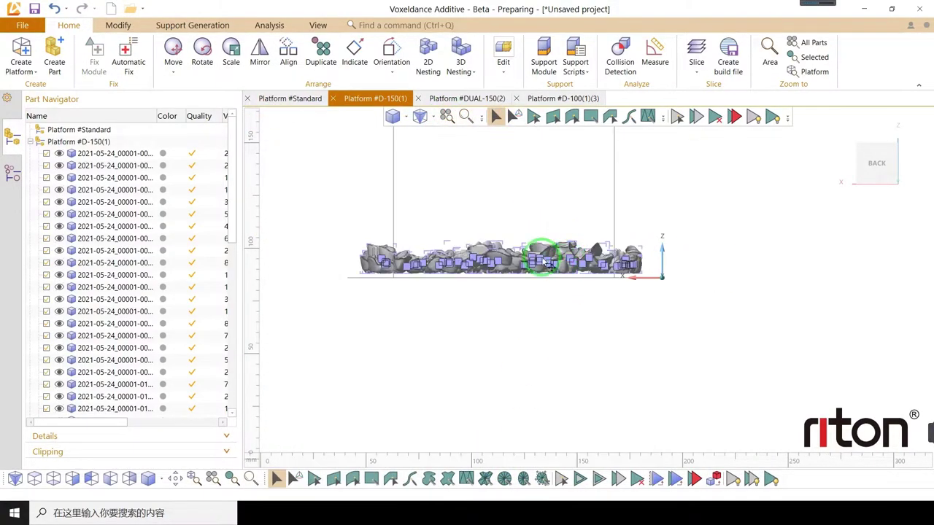
Select all parts and rerun 2D nesting on the selected parts with the Minimal surface area solution.
right_click_drag(579, 236, 843, 160)
scroll(501, 251, "up", 5)
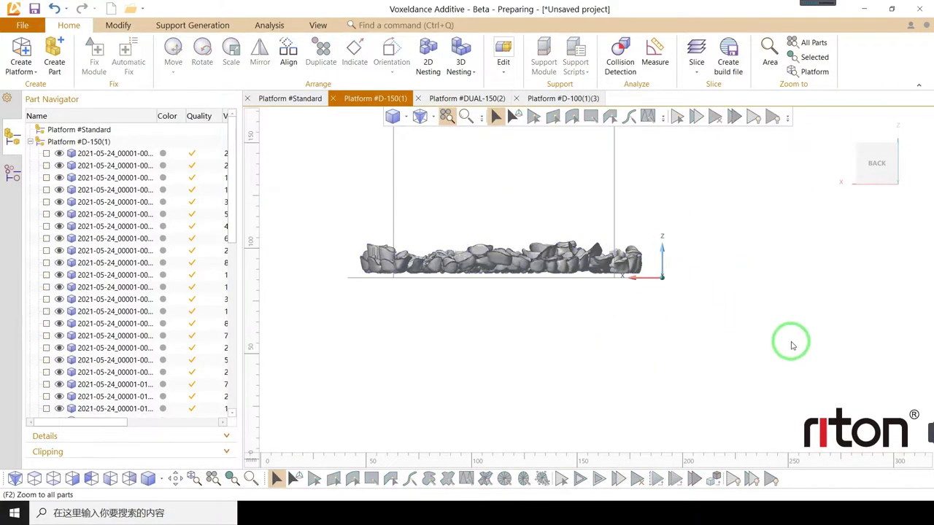
left_click_drag(792, 343, 301, 206)
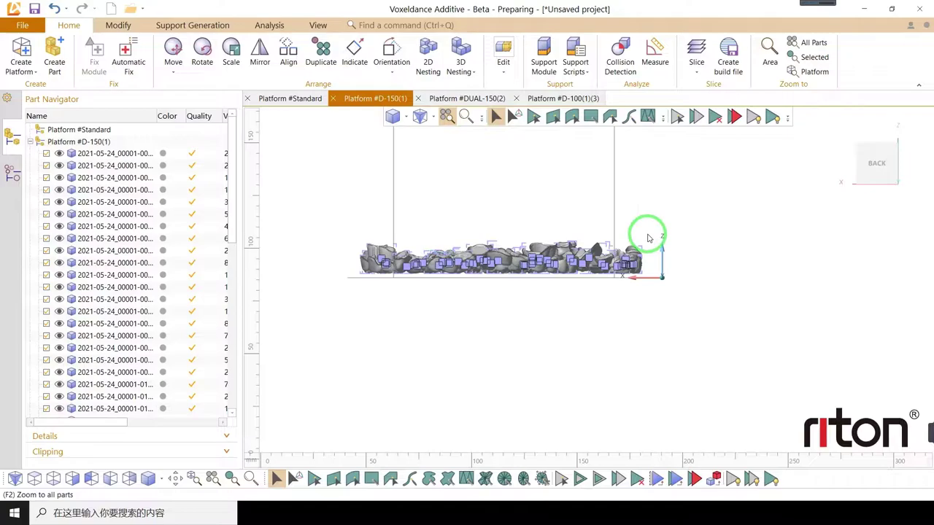
right_click_drag(588, 202, 588, 267)
left_click(881, 162)
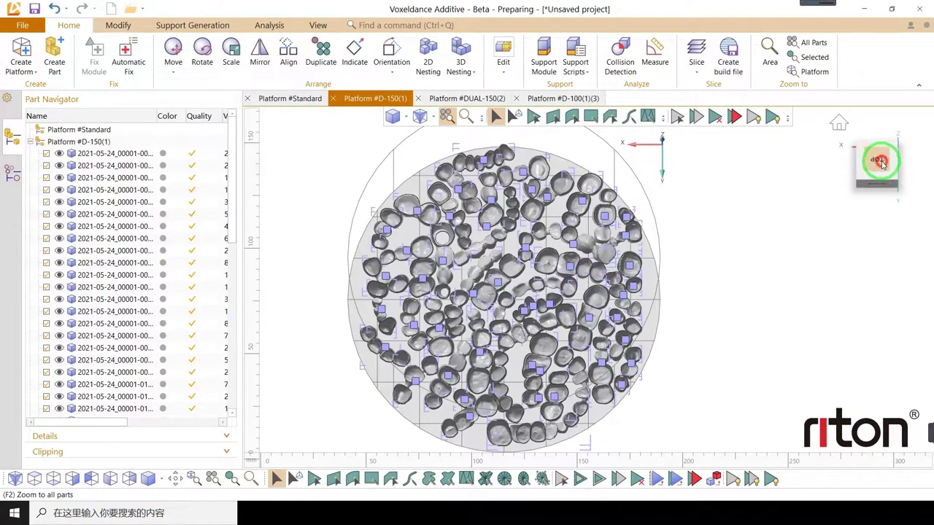
left_click(881, 161)
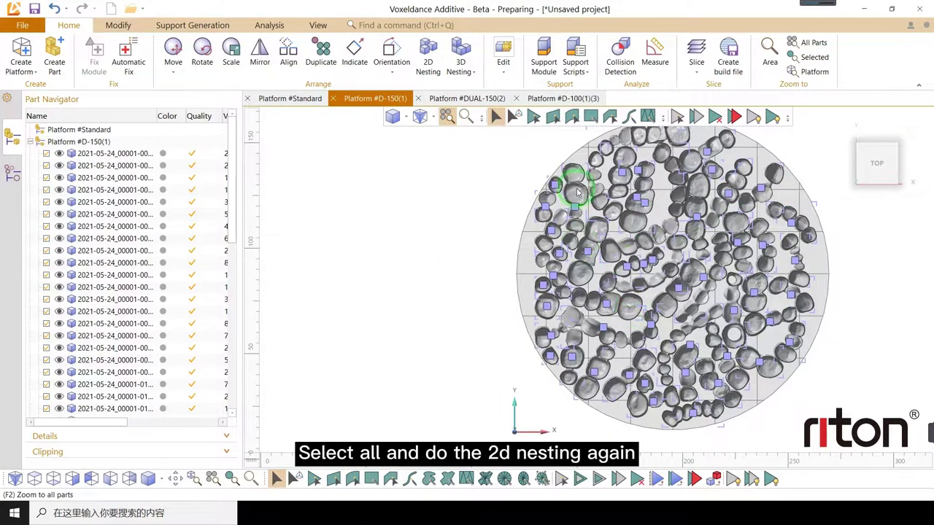
left_click(429, 67)
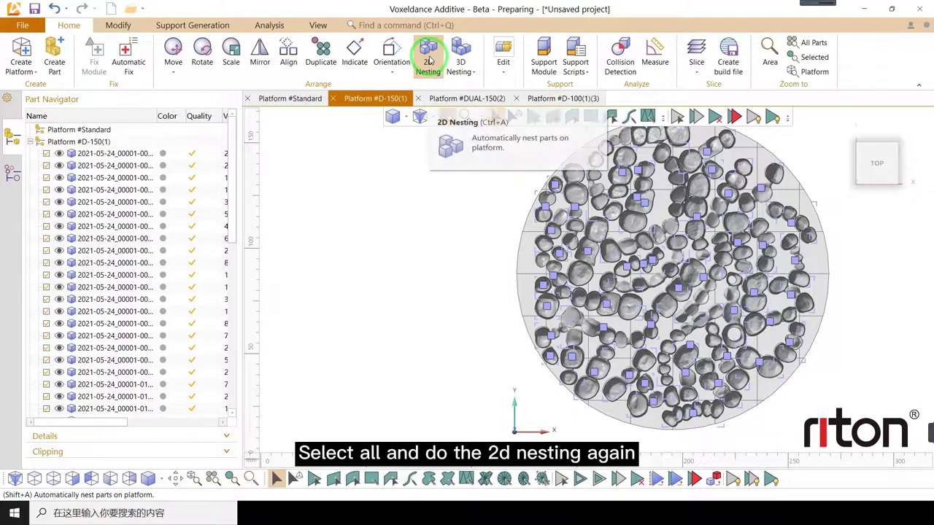
left_click(429, 68)
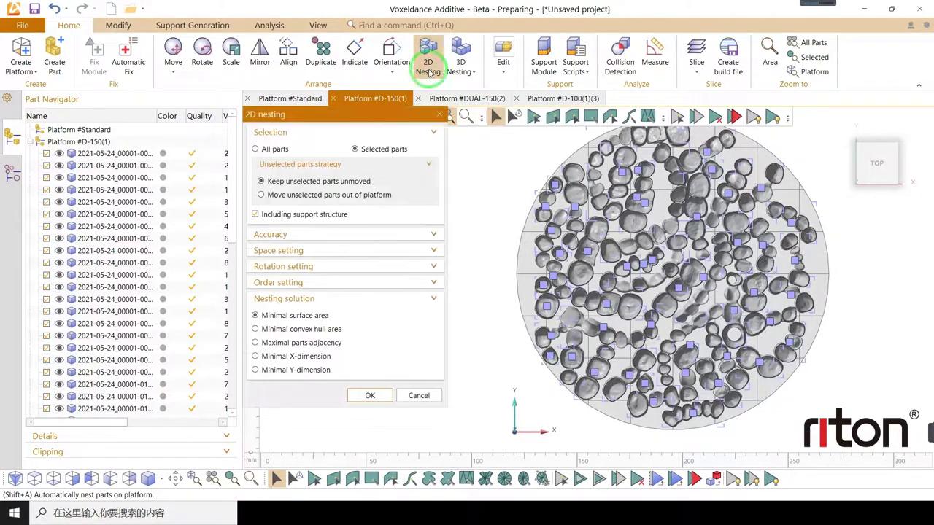
left_click(370, 395)
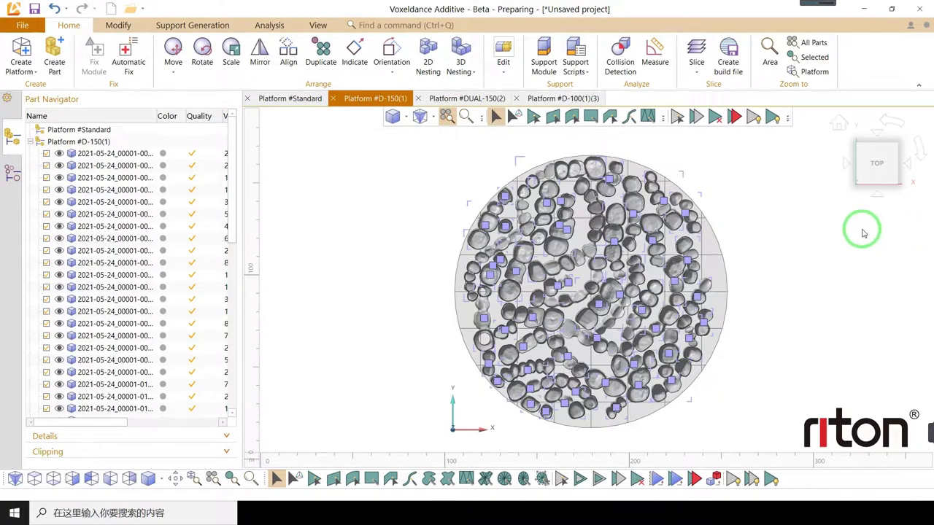
Check the selected parts for collisions with a grid size of 0.100 mm and inspect the spacing between the crowns.
scroll(538, 251, "down", 1)
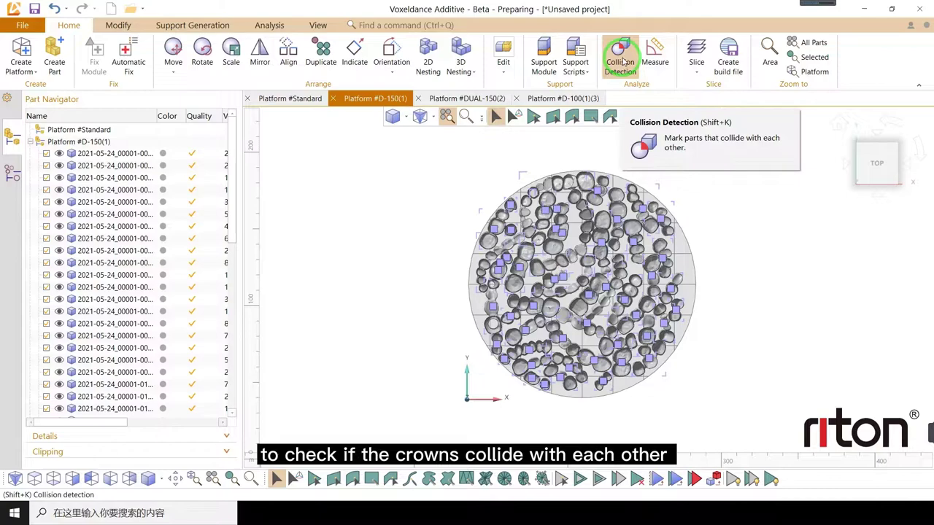
left_click(621, 64)
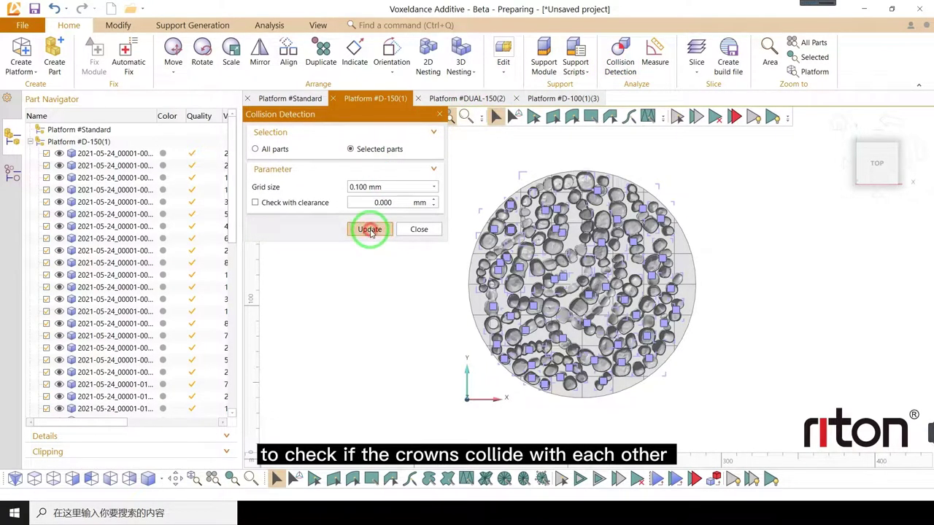
left_click(370, 230)
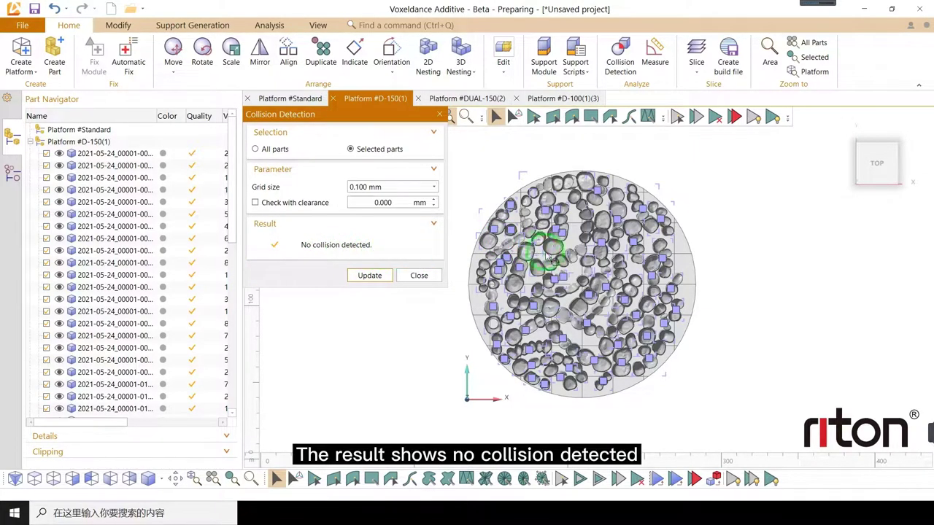
scroll(550, 259, "up", 5)
scroll(642, 313, "down", 5)
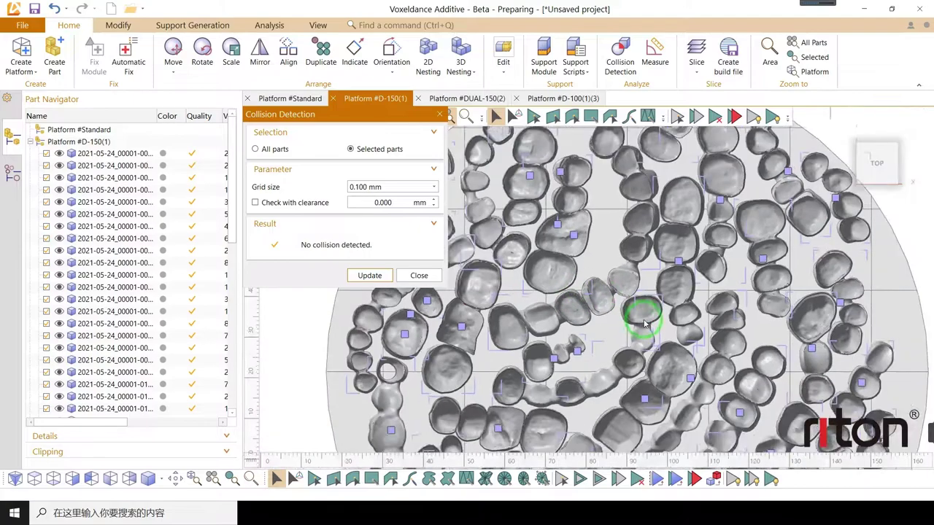
left_click(419, 276)
scroll(438, 192, "down", 5)
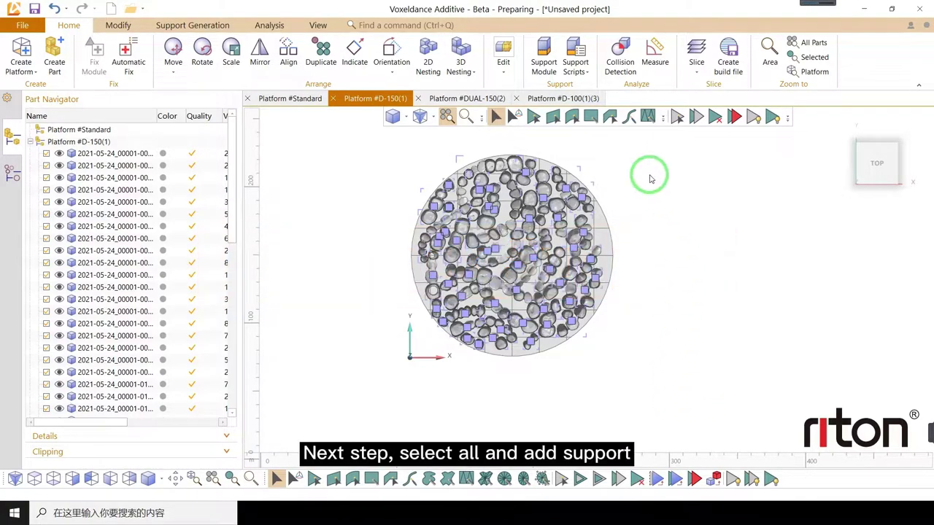
Run the support script 牙冠十字块 on all selected parts and examine the generated supports from below.
left_click(577, 65)
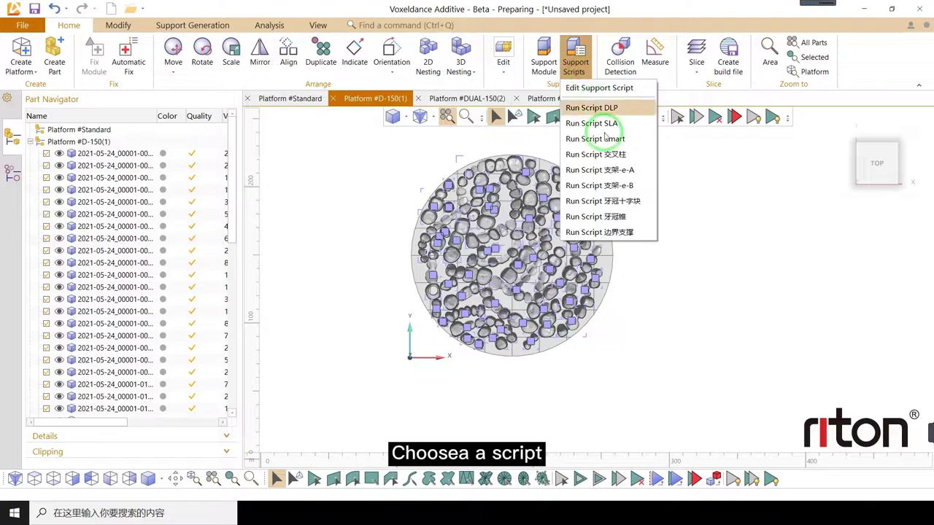
left_click(625, 208)
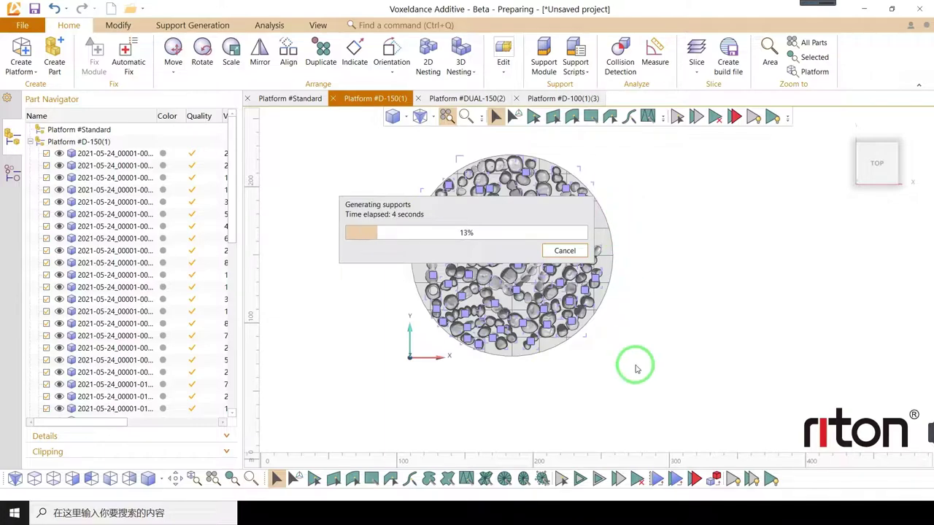
right_click_drag(490, 351, 499, 207)
scroll(502, 352, "up", 3)
right_click_drag(510, 279, 510, 282)
left_click(877, 162)
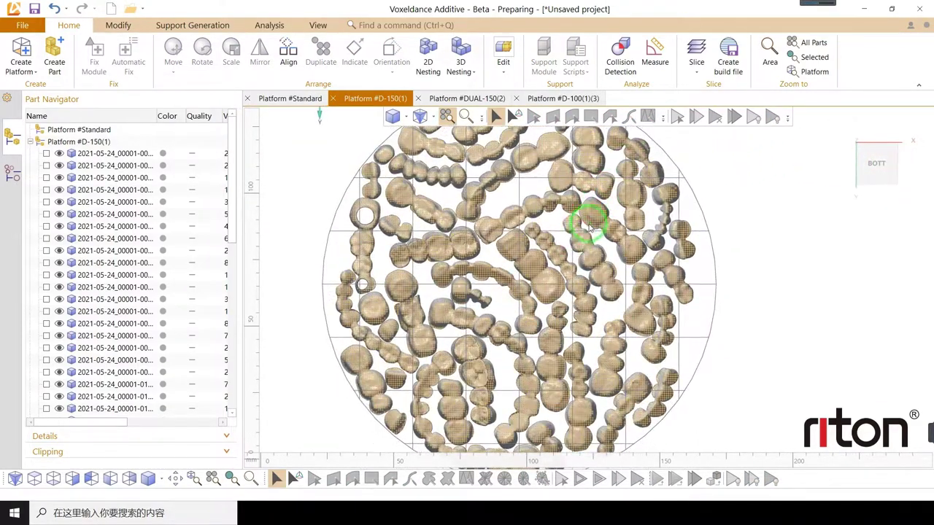
Select the long bridges together and run the support script 牙冠锥 on them, keeping the current supports for all.
left_click(798, 296)
scroll(521, 255, "up", 1)
left_click(553, 244)
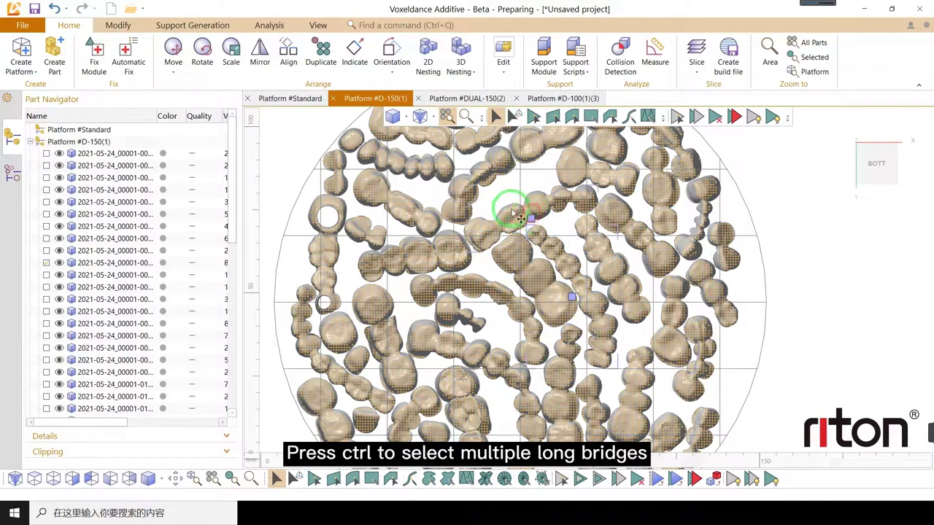
left_click(488, 174, "ctrl")
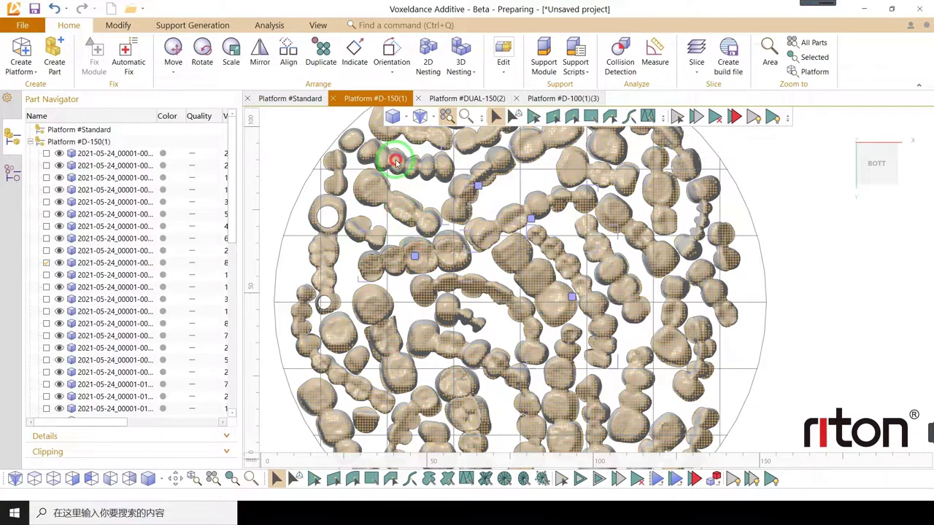
scroll(555, 223, "down", 3)
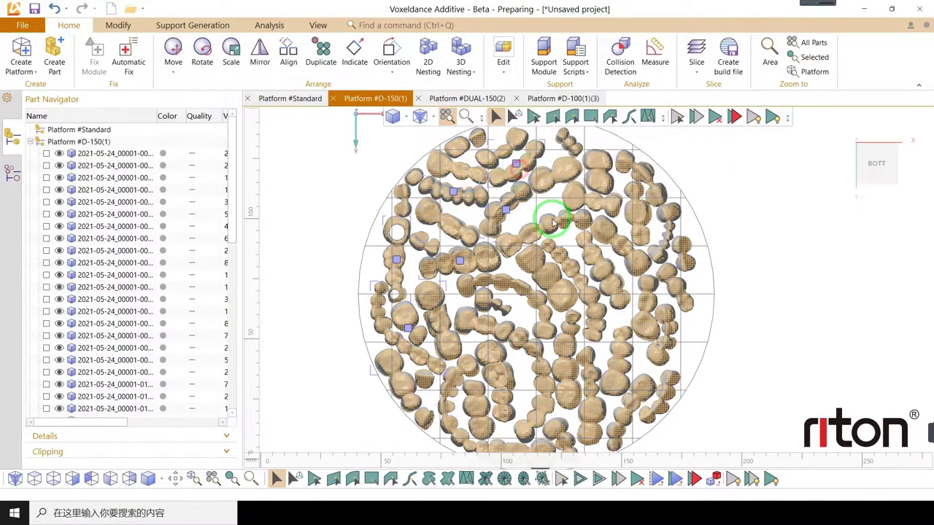
left_click(661, 231, "ctrl")
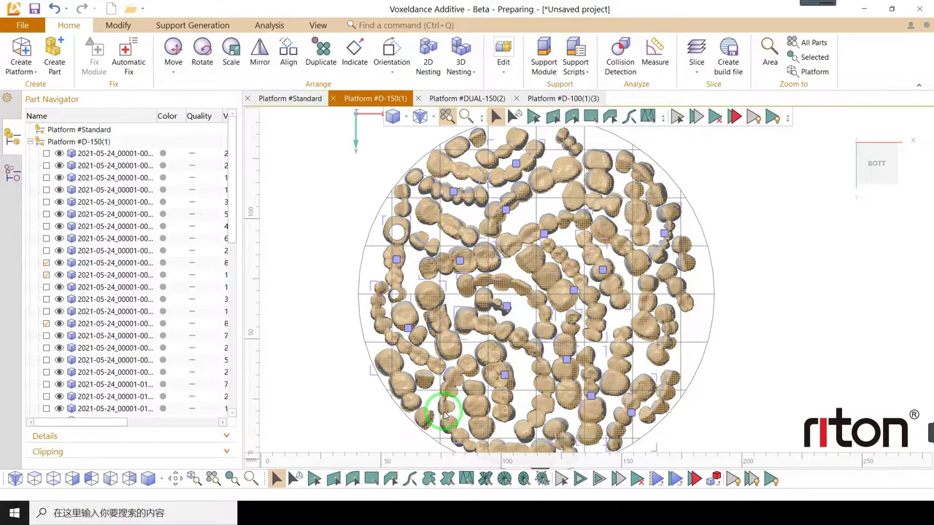
scroll(452, 275, "down", 1)
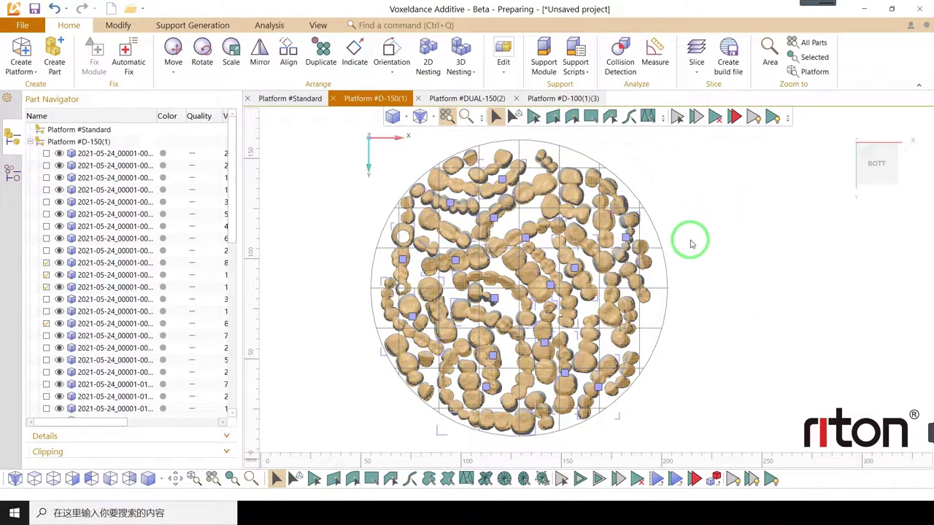
left_click(584, 72)
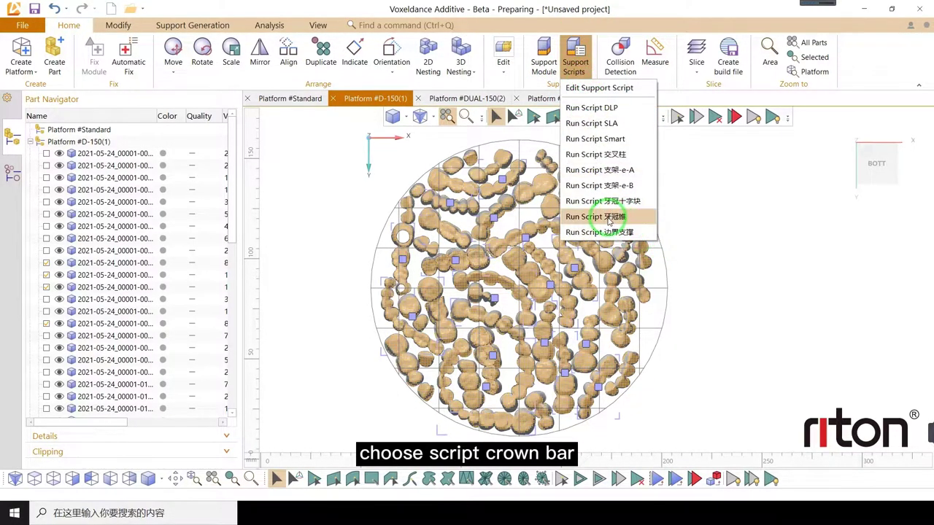
left_click(631, 218)
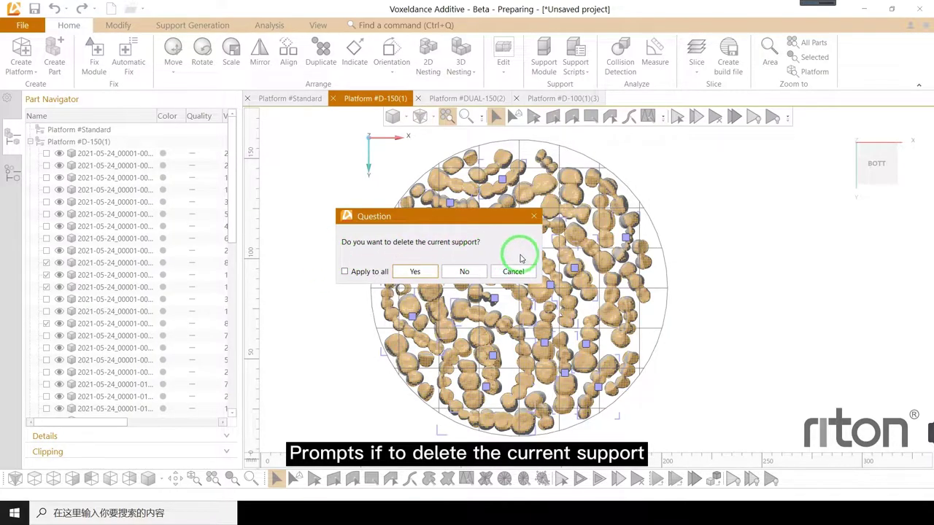
left_click(345, 271)
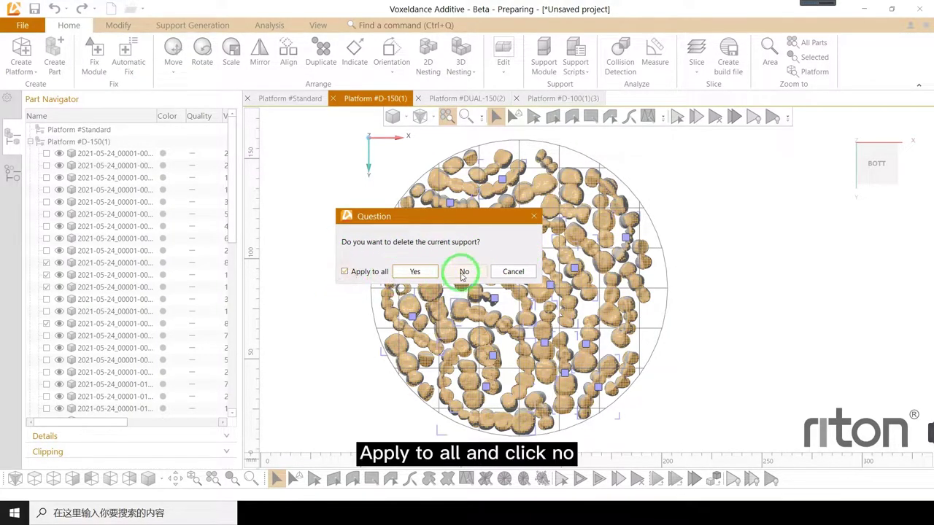
left_click(467, 272)
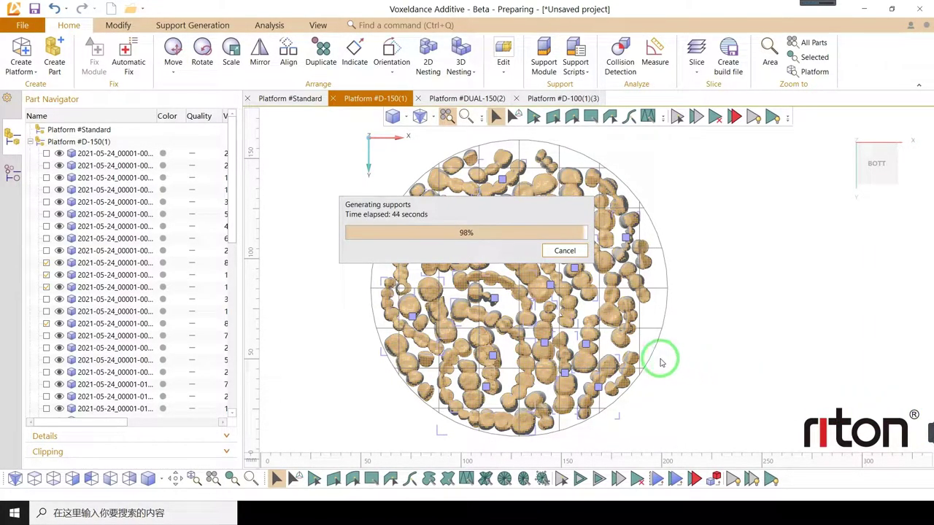
Examine the bar supports added to the long bridges from below at an angle.
scroll(507, 285, "up", 3)
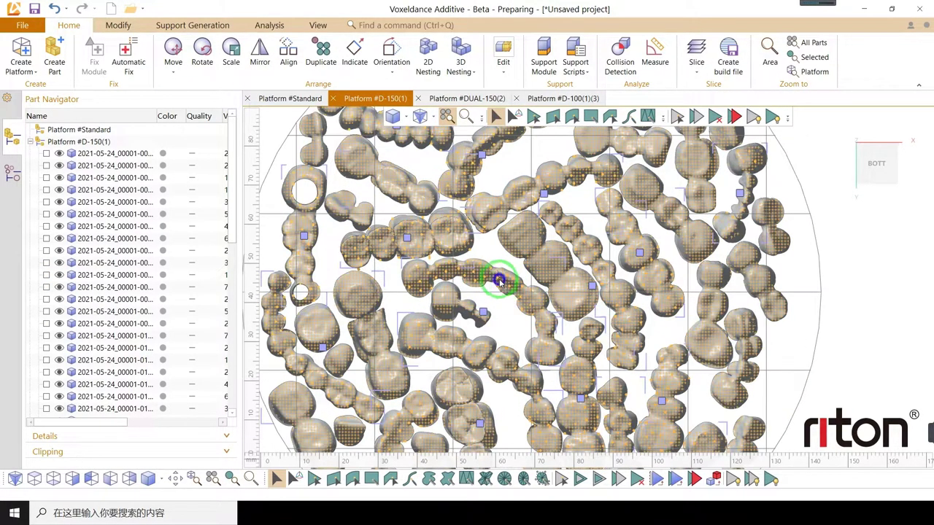
mouse_move(499, 281)
right_mouse_down()
mouse_move(501, 265)
mouse_move(500, 276)
right_mouse_up()
scroll(367, 221, "up", 3)
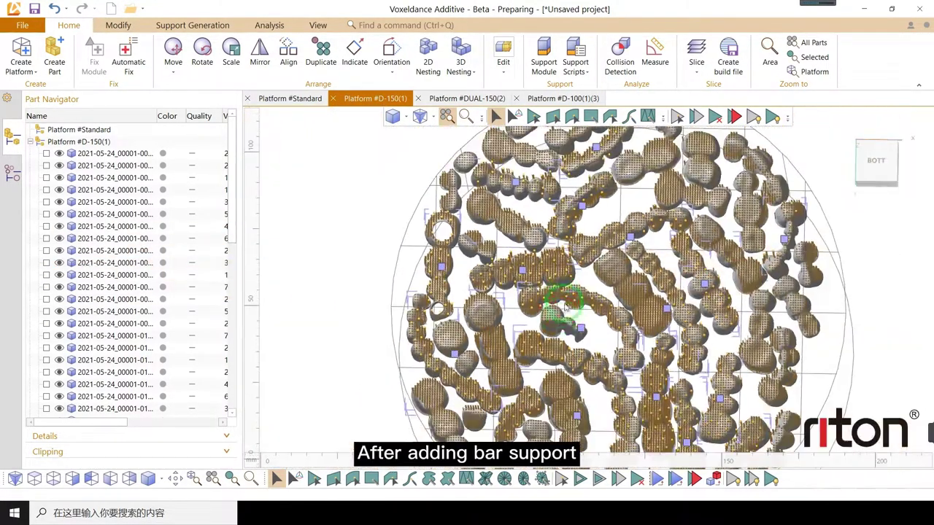
Inspect the crowns from above for supports inside them and open the affected four-unit bridge in the support module.
right_click_drag(555, 314, 559, 459)
left_click(877, 151)
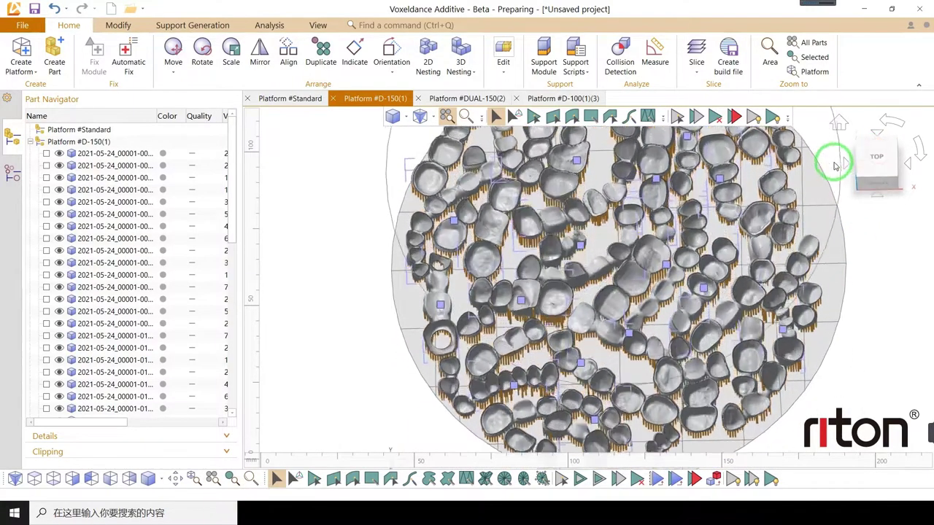
scroll(494, 292, "up", 4)
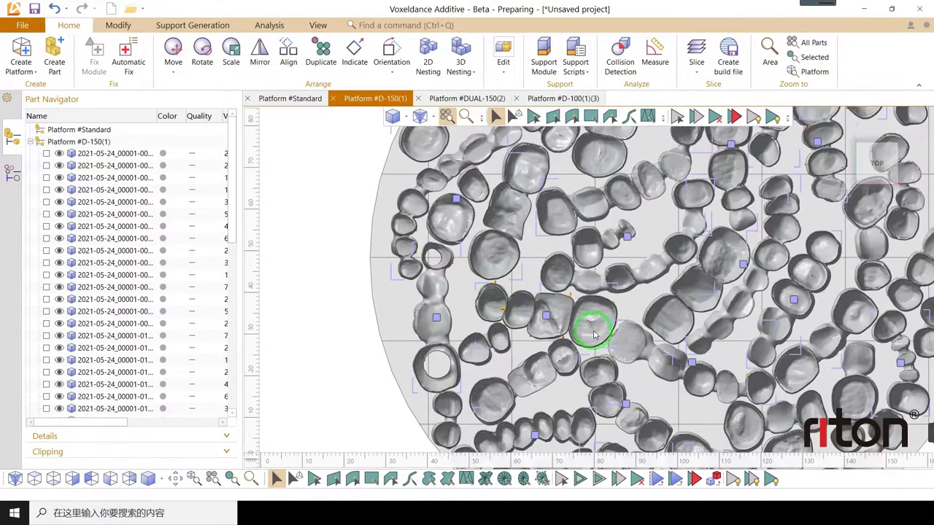
right_click_drag(552, 327, 614, 318)
scroll(516, 306, "up", 2)
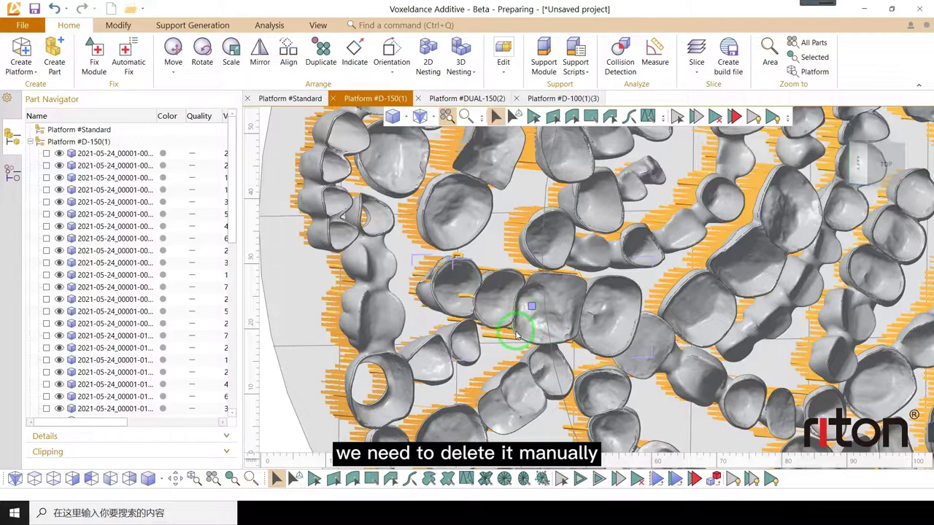
left_click(543, 61)
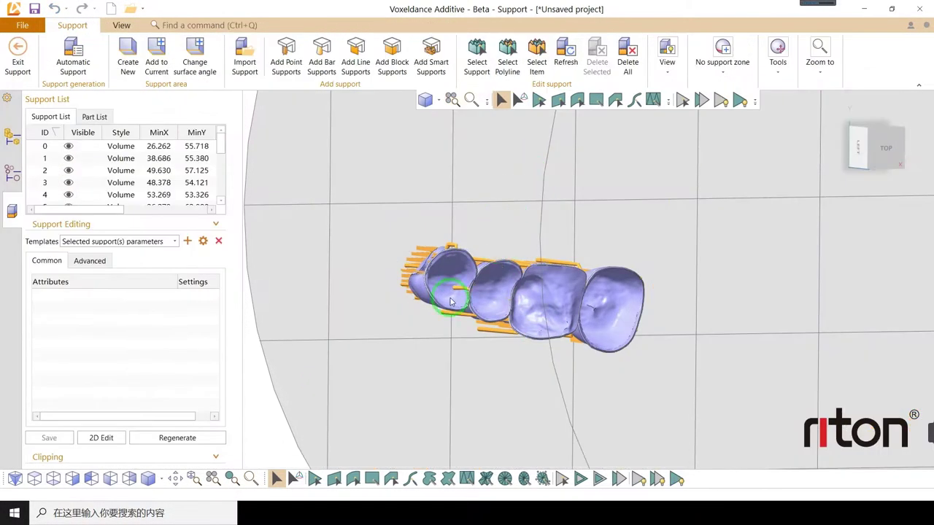
Select the bar support protruding inside the bridge's first crown with Select Polyline and delete it.
scroll(539, 286, "up", 3)
left_click(507, 57)
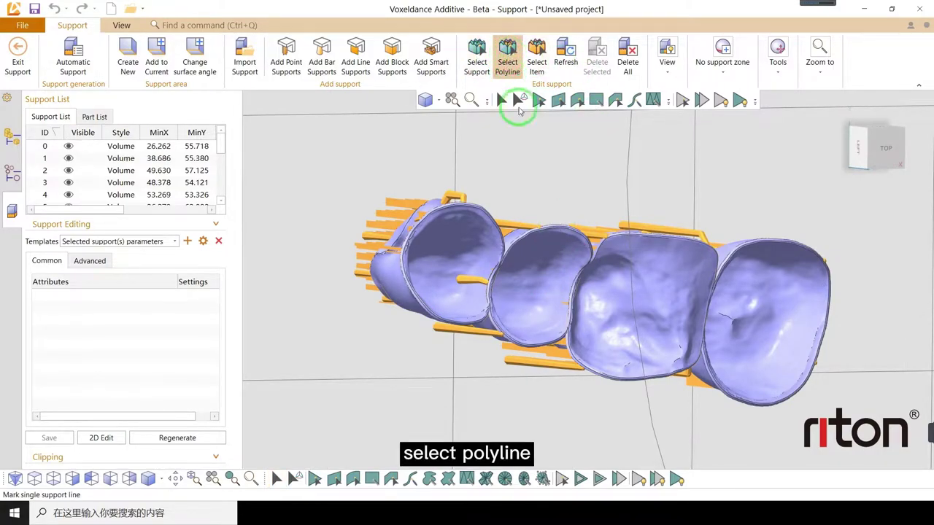
scroll(455, 306, "up", 2)
left_click(481, 272)
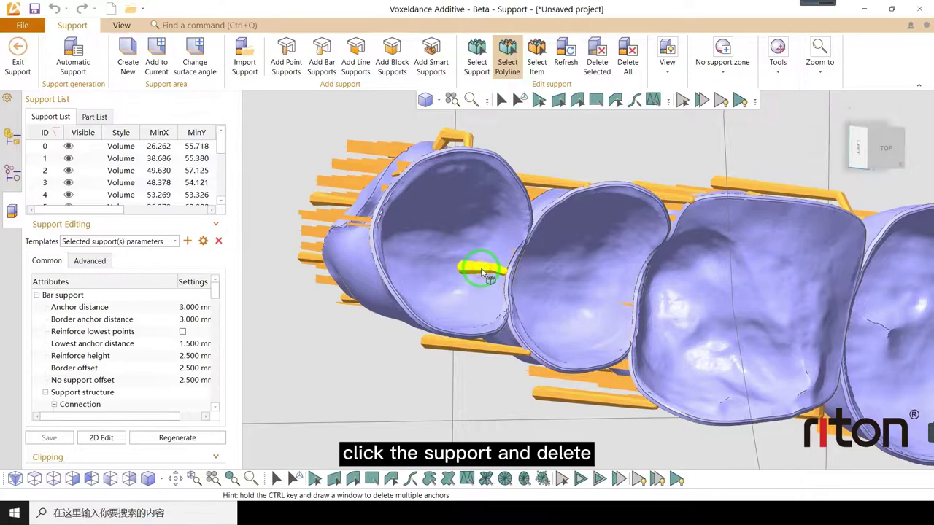
left_click(596, 65)
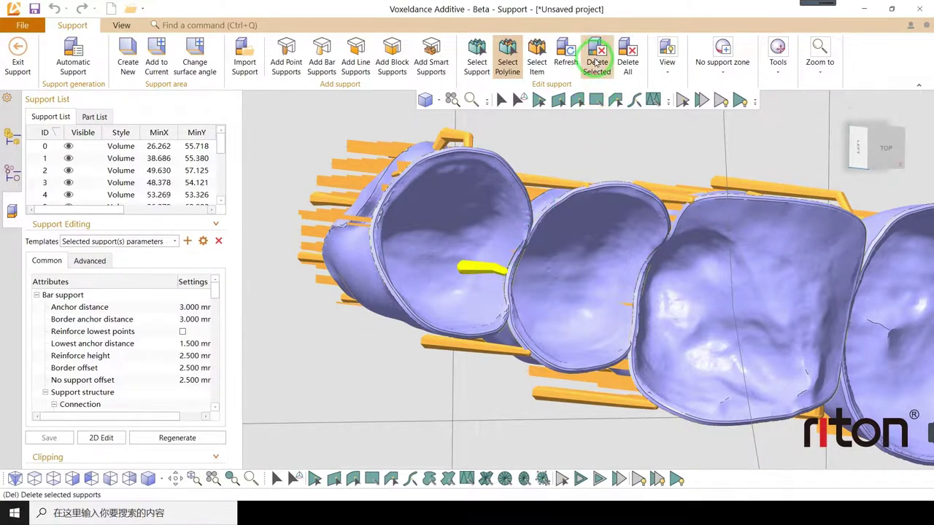
left_click(597, 59)
Delete the small volume support line still poking into the first crown near its junction with the second crown.
right_click_drag(538, 272, 554, 284)
scroll(552, 248, "up", 6)
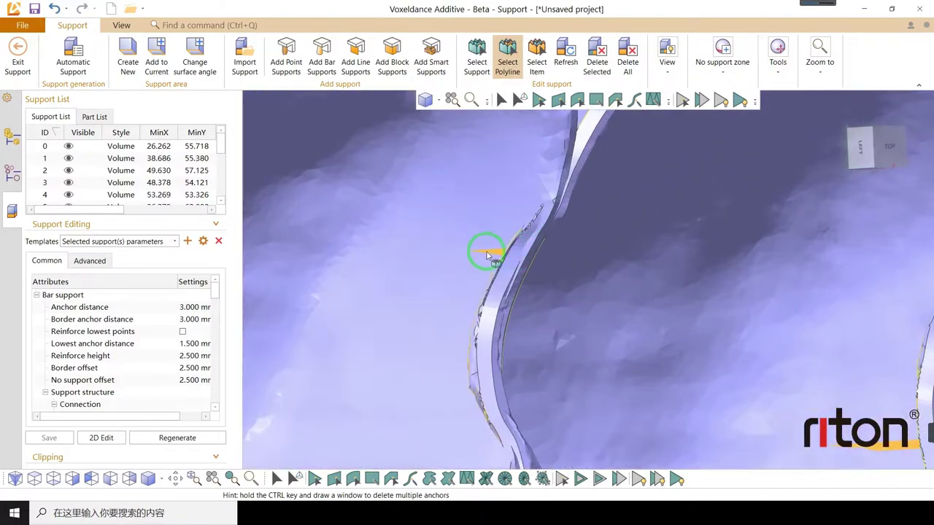
left_click(500, 253)
scroll(459, 258, "down", 2)
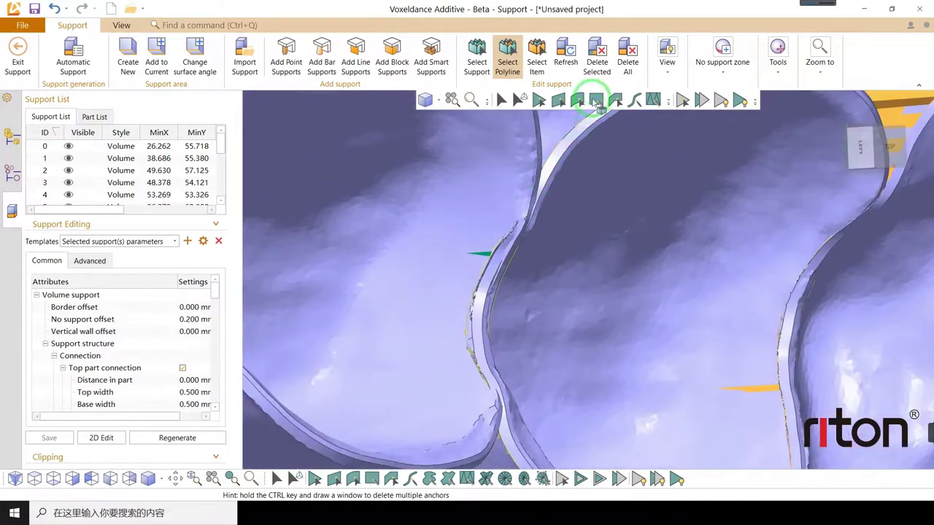
left_click(595, 63)
scroll(425, 241, "down", 1)
scroll(425, 243, "down", 2)
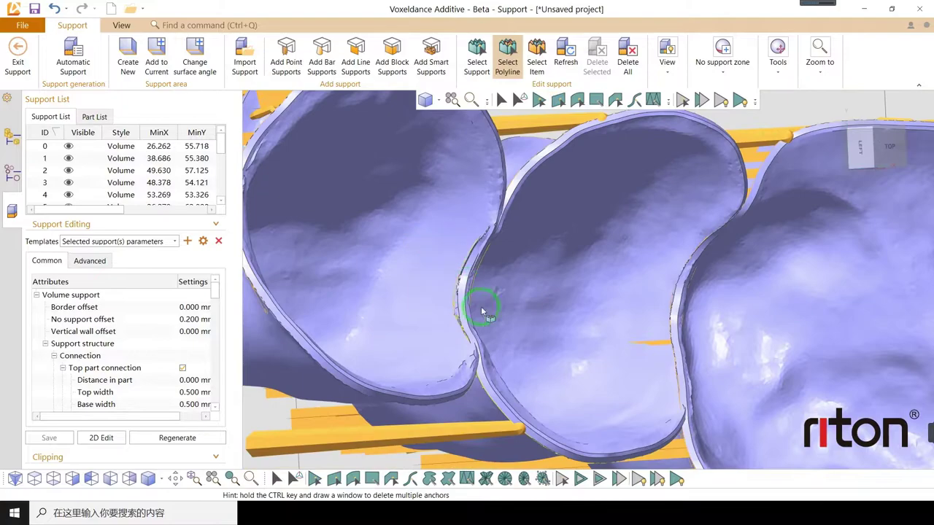
scroll(611, 407, "down", 2)
Select the whole volume support reaching into the second crown, delete its surface, and undo the deletion.
scroll(666, 343, "up", 4)
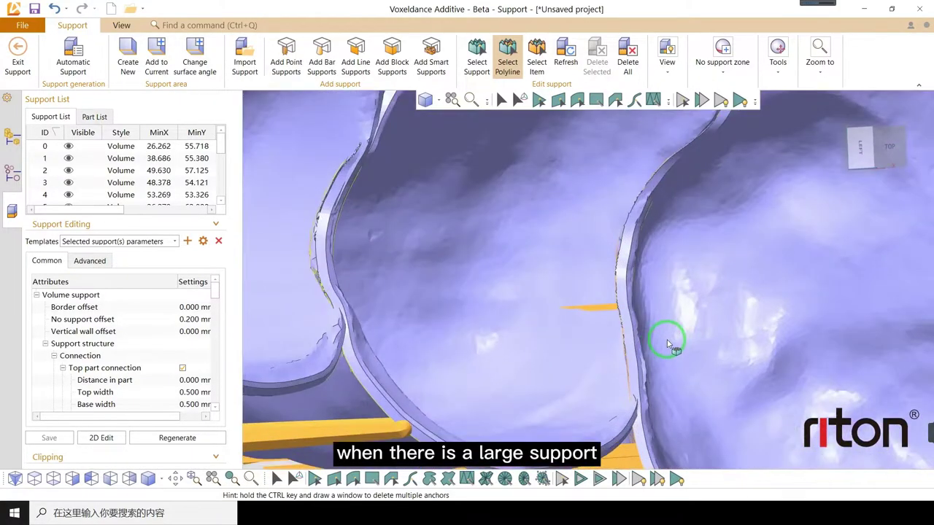
left_click(477, 62)
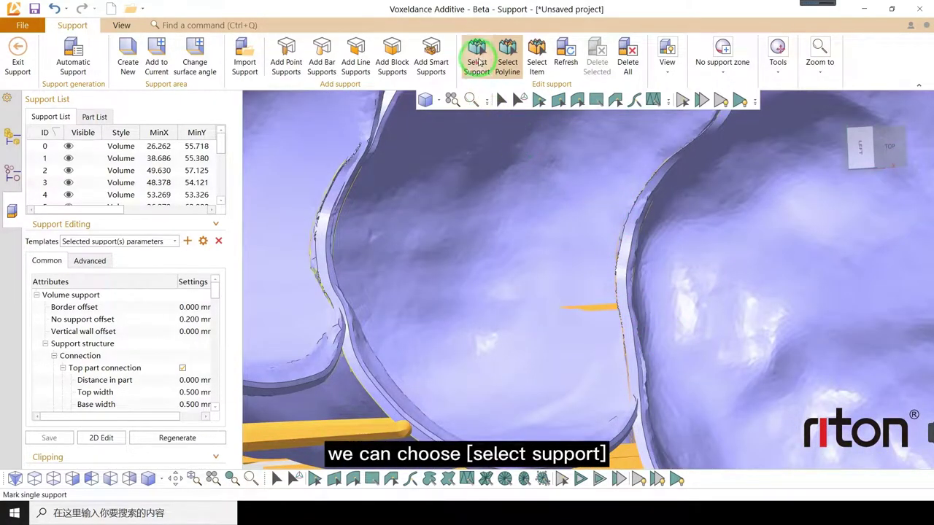
left_click(631, 305)
left_click(604, 311)
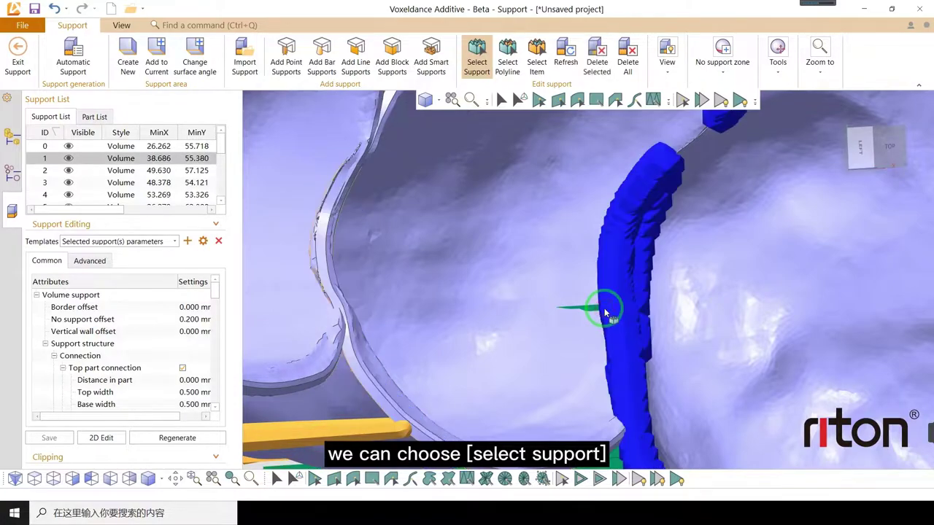
scroll(619, 388, "down", 2)
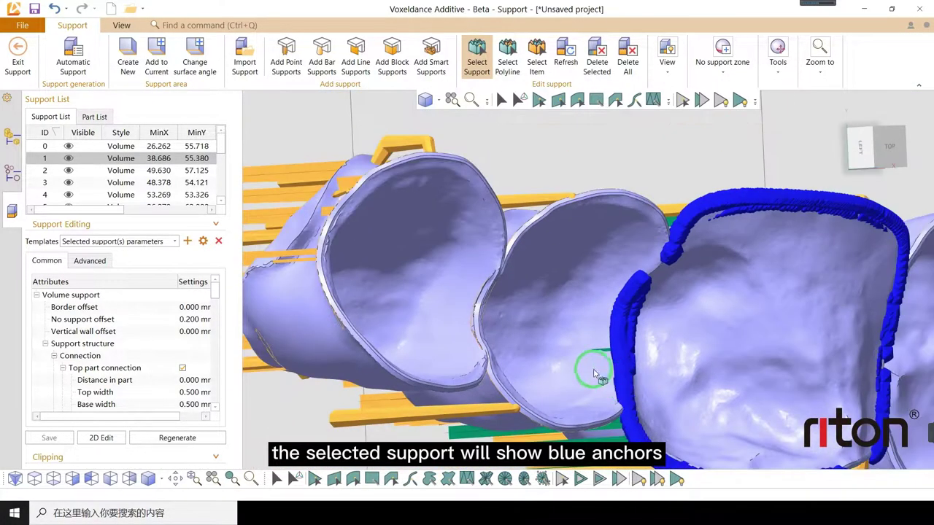
right_click(122, 159)
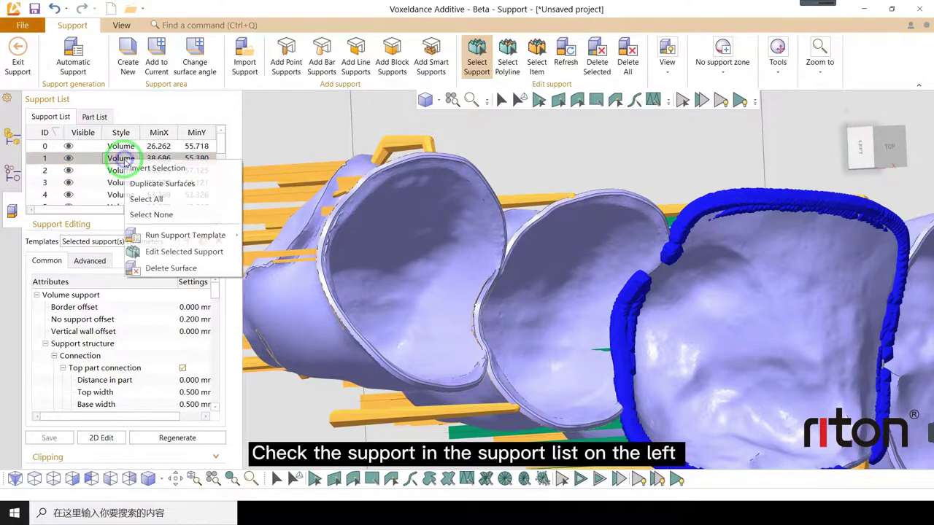
left_click(172, 270)
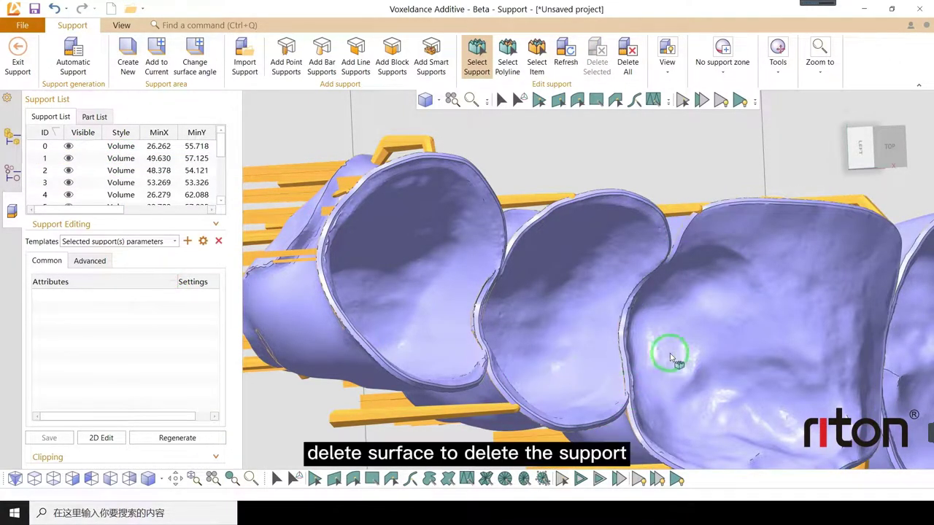
left_click(54, 10)
Delete only the support line poking into the second crown using Select Polyline.
scroll(621, 323, "down", 3)
right_click_drag(626, 323, 579, 328)
scroll(579, 328, "up", 5)
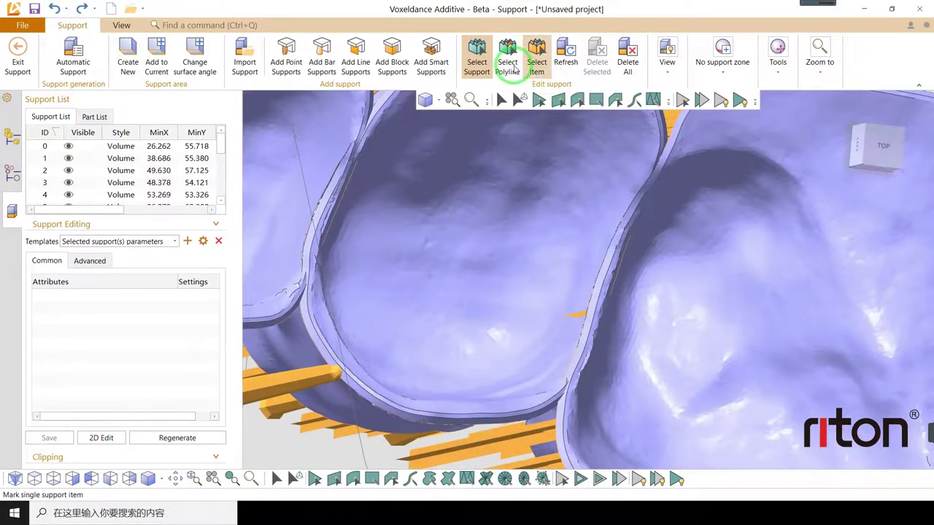
left_click(508, 62)
scroll(573, 330, "up", 3)
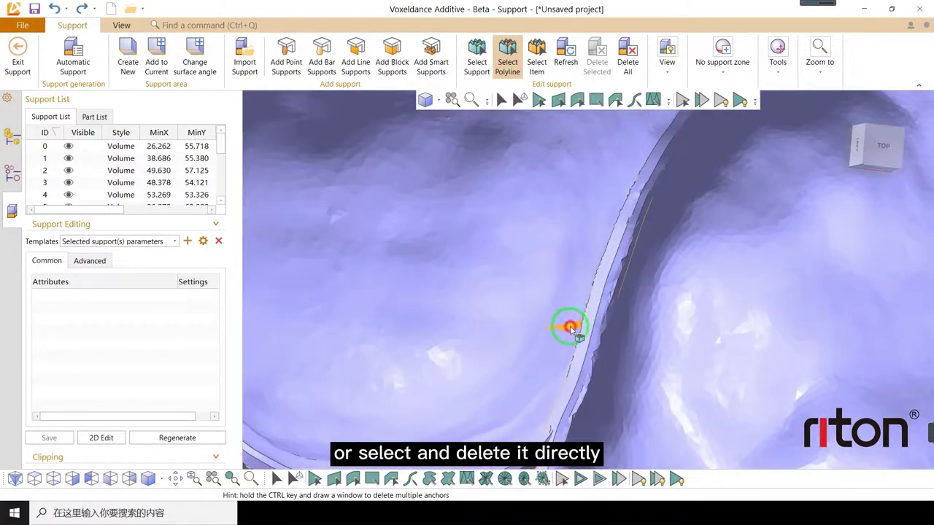
left_click(571, 330)
left_click(596, 64)
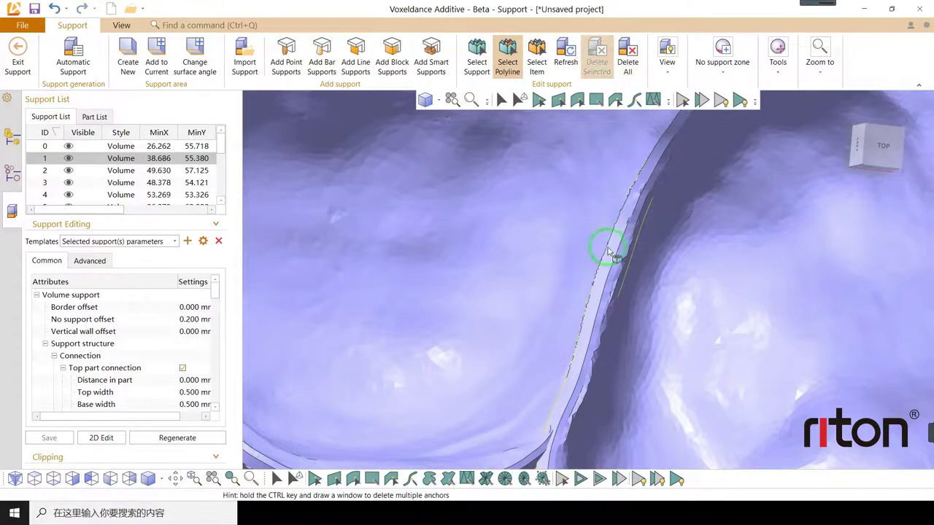
Check the bridge from above and below, exit the support module and apply the support changes.
scroll(605, 246, "down", 5)
mouse_move(595, 314)
right_mouse_down()
mouse_move(567, 291)
mouse_move(592, 305)
right_mouse_up()
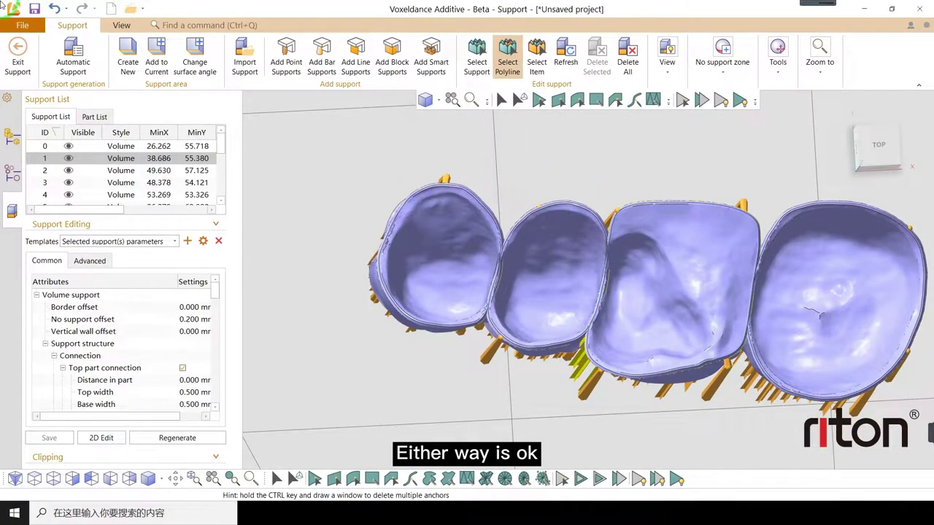
right_click_drag(370, 260, 370, 121)
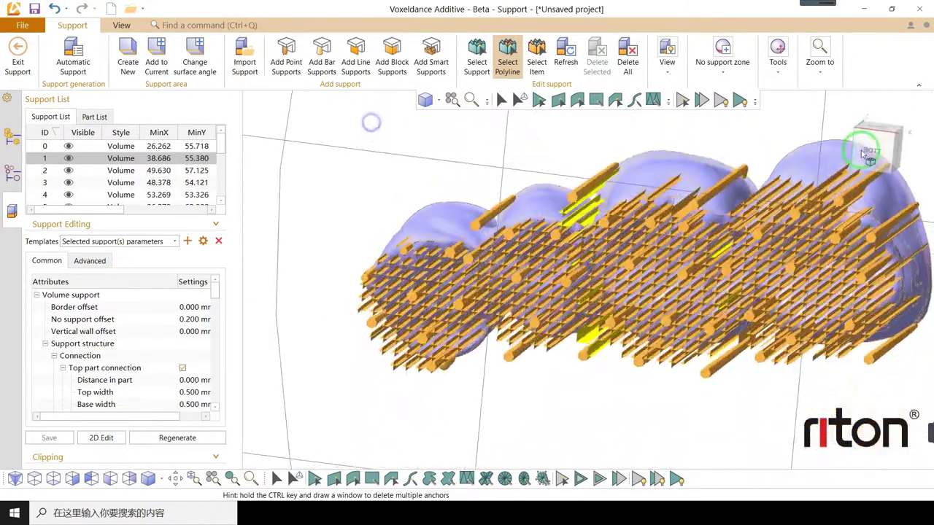
left_click(20, 63)
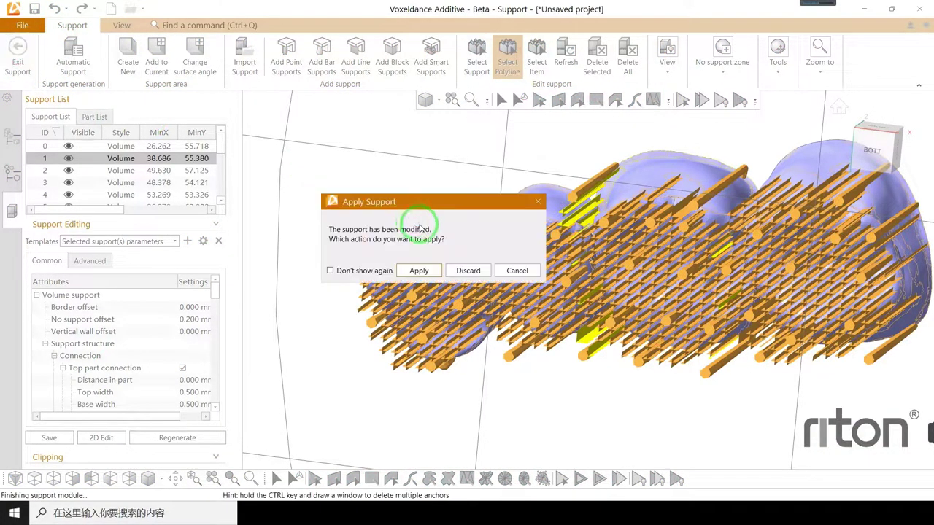
left_click(418, 271)
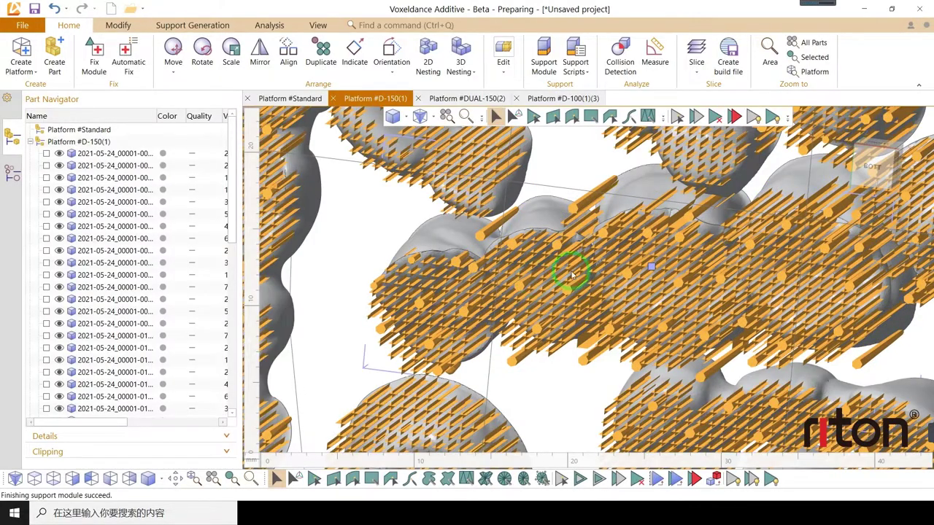
Examine the crown interiors from above and the supports of the whole platform from below.
right_click_drag(570, 271, 584, 387)
scroll(620, 323, "down", 4)
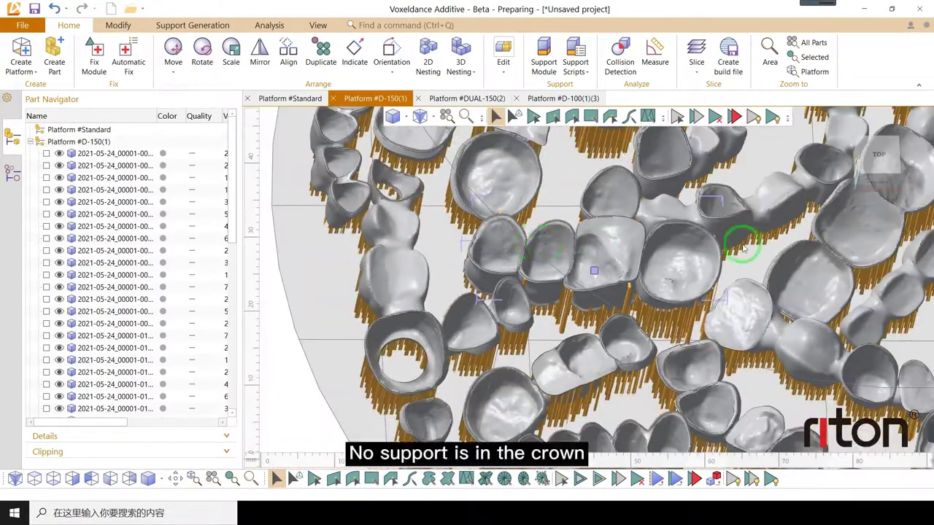
right_click_drag(619, 321, 644, 169)
left_click(881, 153)
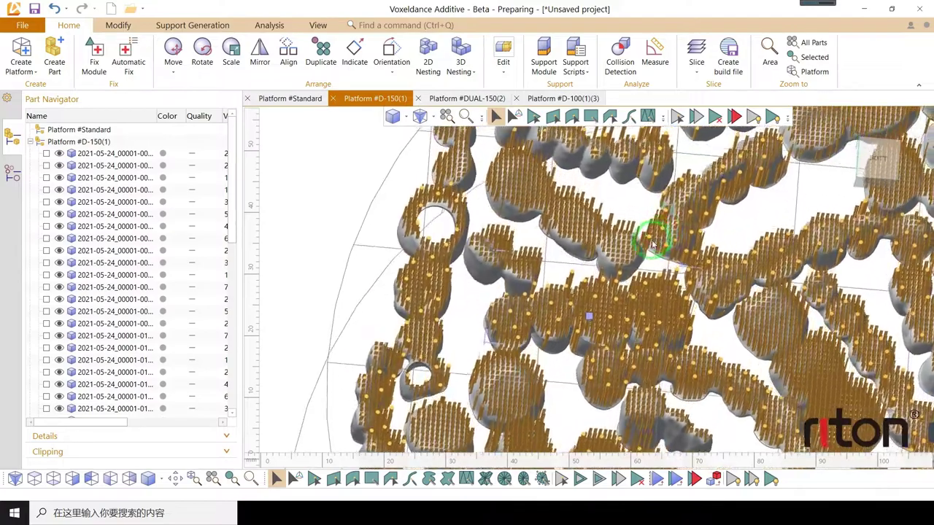
scroll(513, 240, "down", 4)
scroll(511, 241, "down", 1)
scroll(513, 375, "up", 4)
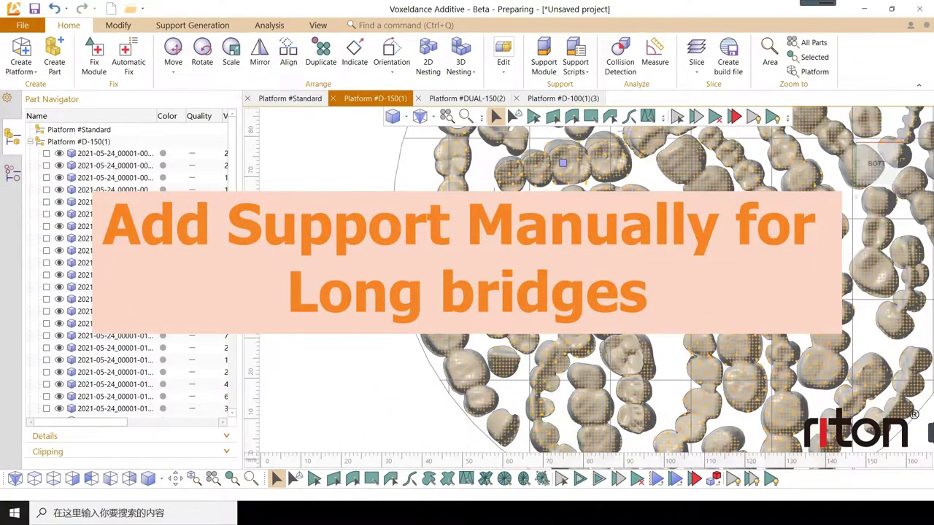
scroll(510, 292, "down", 3)
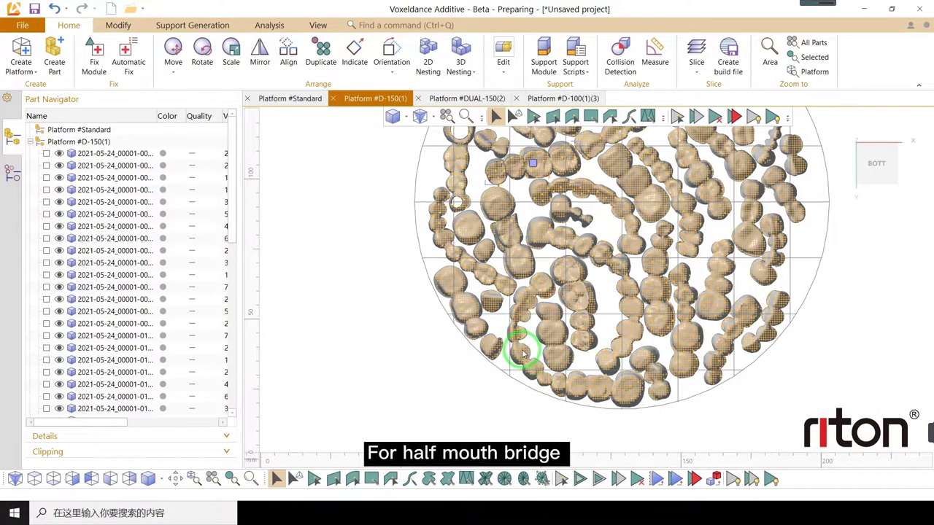
Open the long curved bridge in the support module and place bar support anchors on its end tooth and the adjacent tooth.
scroll(521, 354, "up", 3)
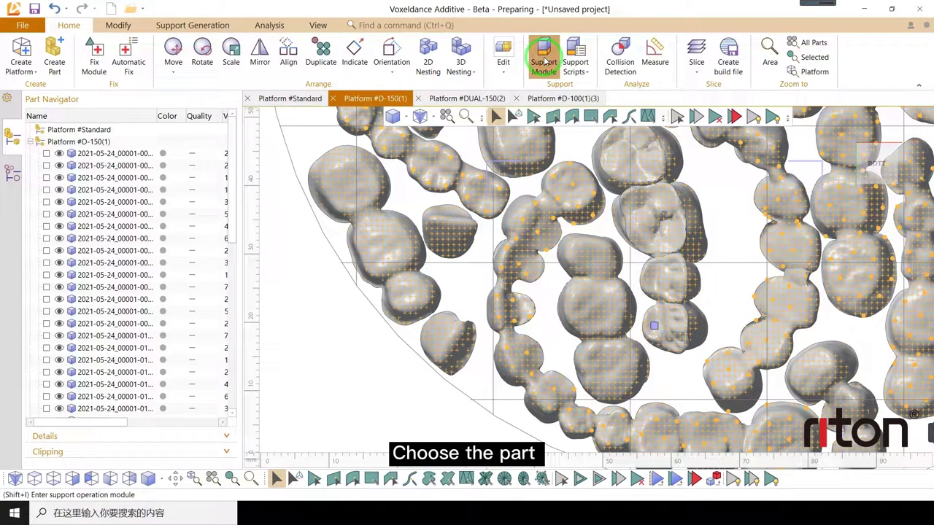
left_click(544, 62)
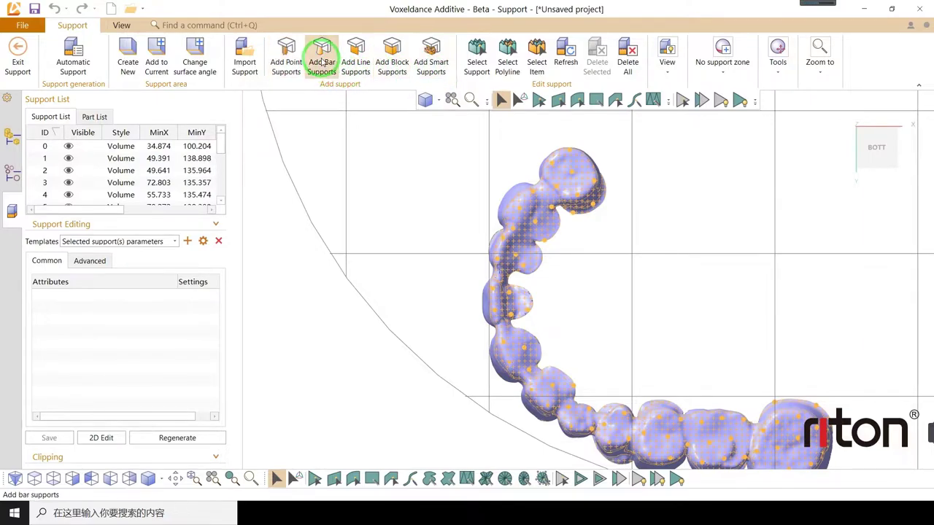
left_click(323, 64)
scroll(589, 198, "up", 3)
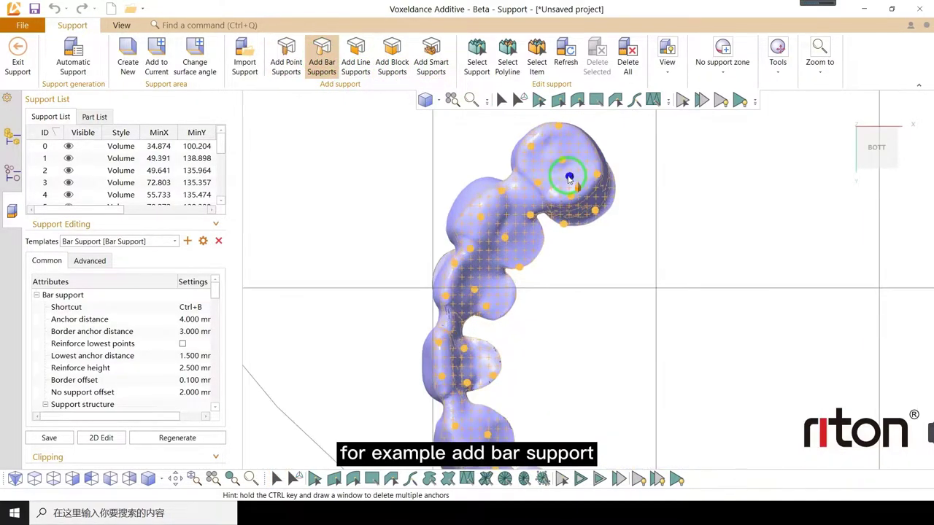
left_click(555, 180)
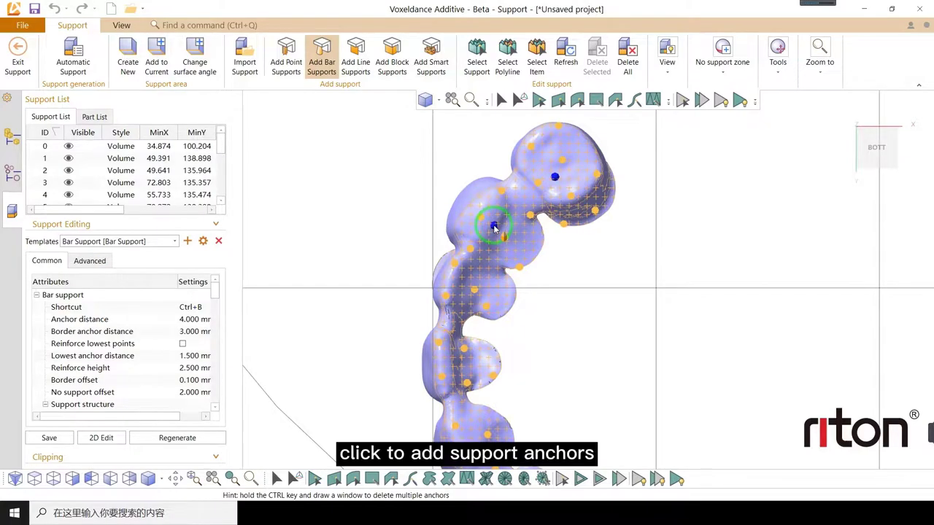
Cancel the bar support anchor on the third tooth of the long bridge and place it again on the same tooth.
scroll(490, 211, "up", 4)
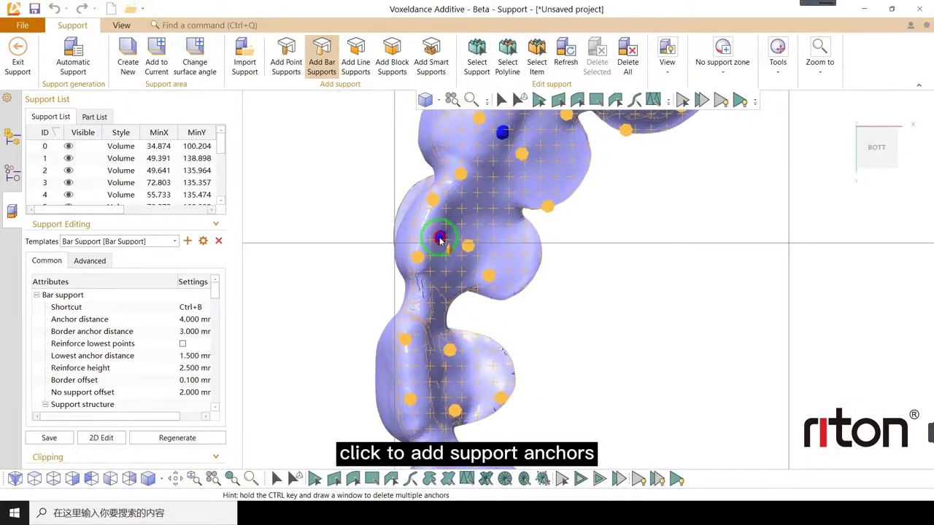
scroll(440, 240, "up", 5)
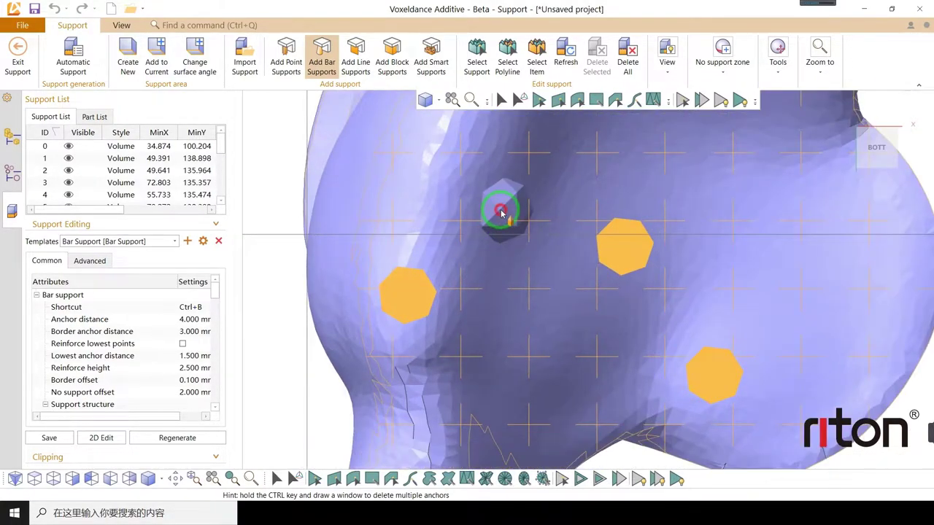
left_click(493, 218)
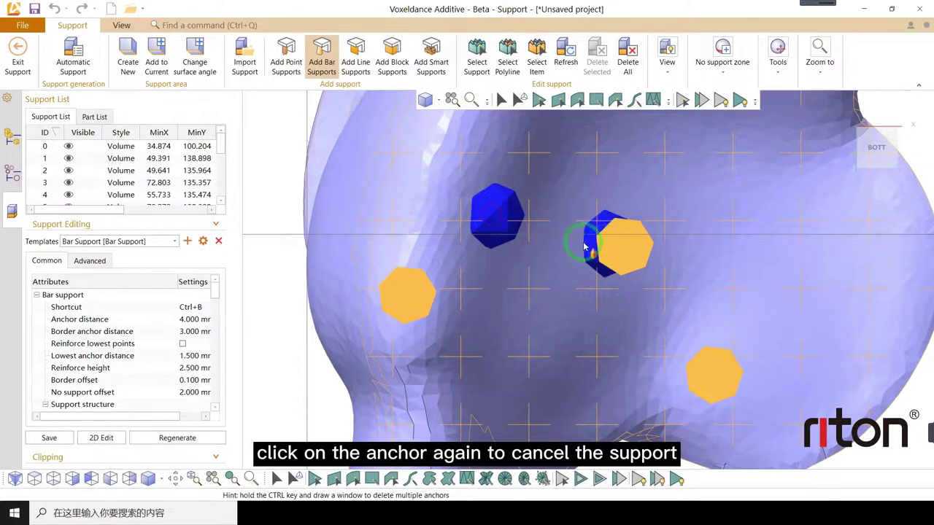
Place further bar support anchors along the larger teeth up to the opposite end tooth of the long bridge.
scroll(454, 131, "down", 8)
scroll(544, 317, "up", 3)
left_click(620, 361)
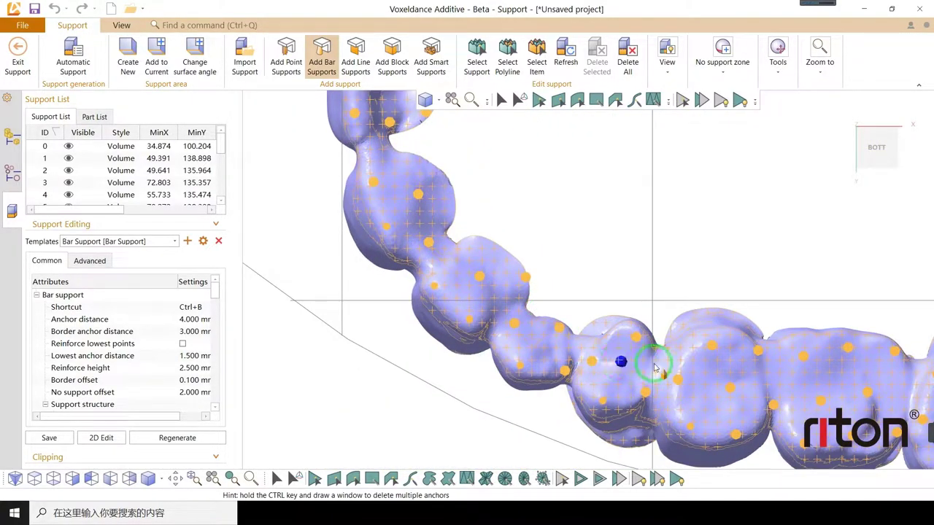
scroll(775, 328, "down", 5)
scroll(743, 382, "up", 5)
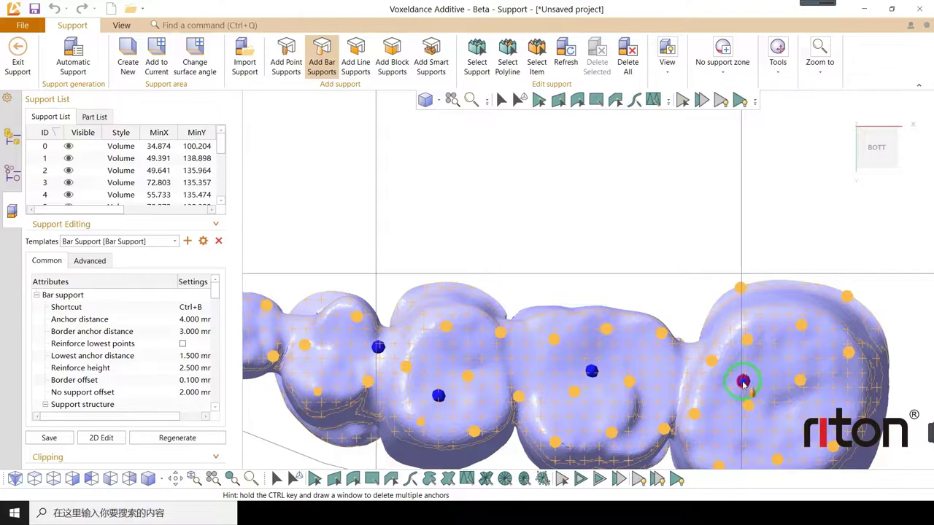
left_click(742, 382)
Generate the bar supports from the placed anchors and check them along the bridge from an oblique underside view.
scroll(604, 202, "down", 3)
scroll(663, 316, "down", 2)
scroll(683, 323, "up", 4)
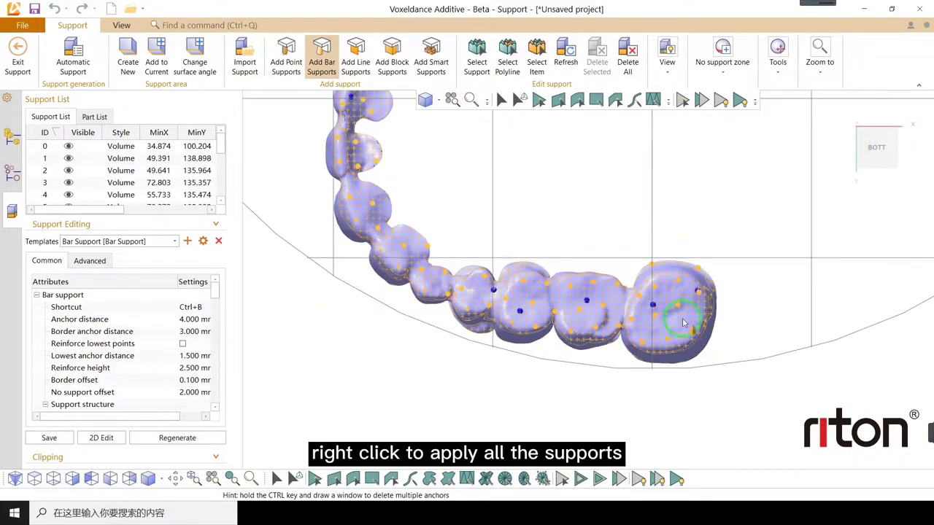
scroll(601, 194, "up", 2)
scroll(571, 186, "down", 2)
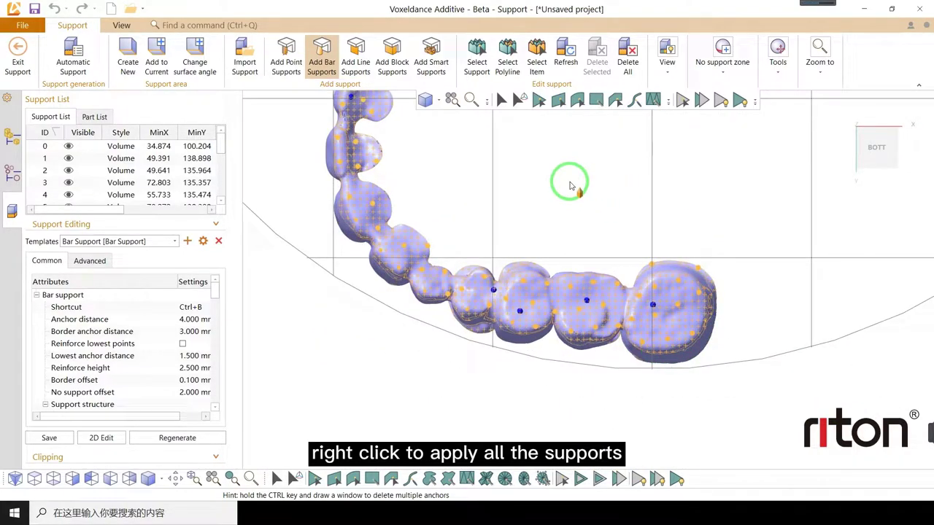
right_click(570, 183)
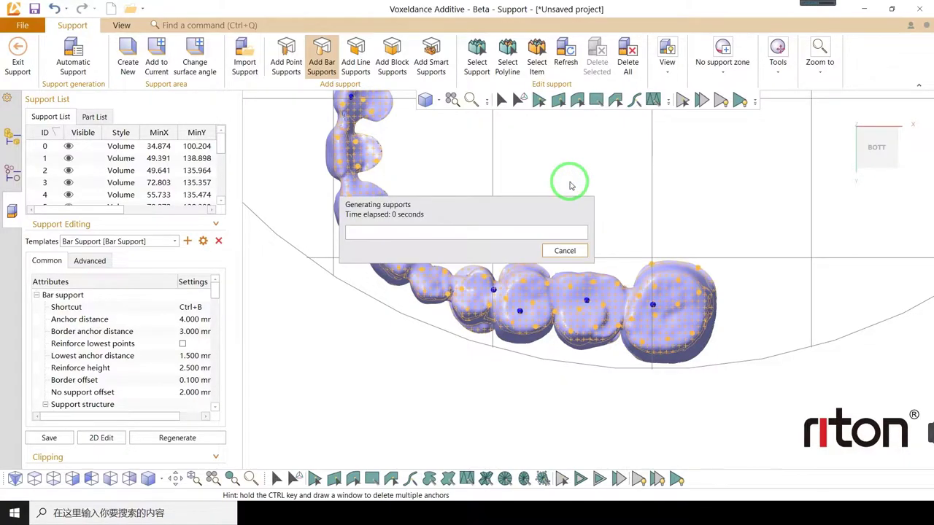
right_click_drag(575, 327, 577, 303)
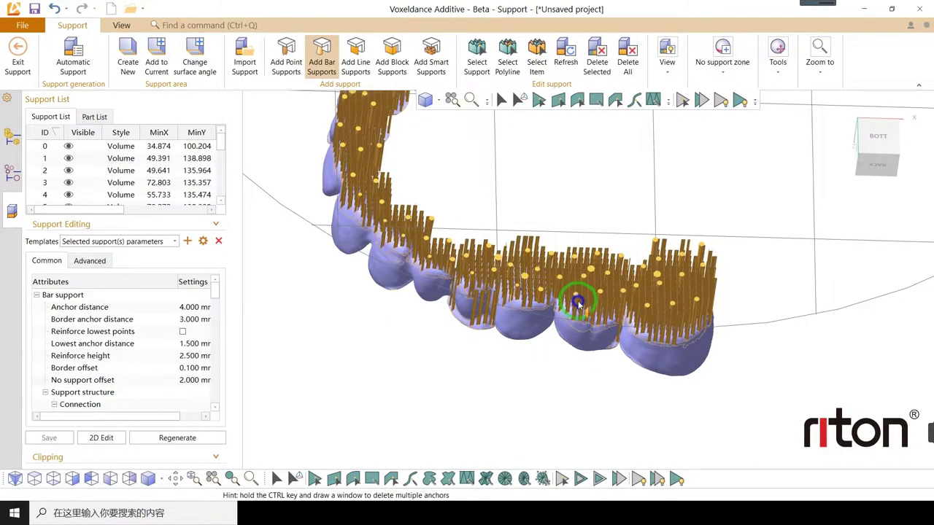
scroll(680, 305, "up", 3)
scroll(633, 246, "down", 5)
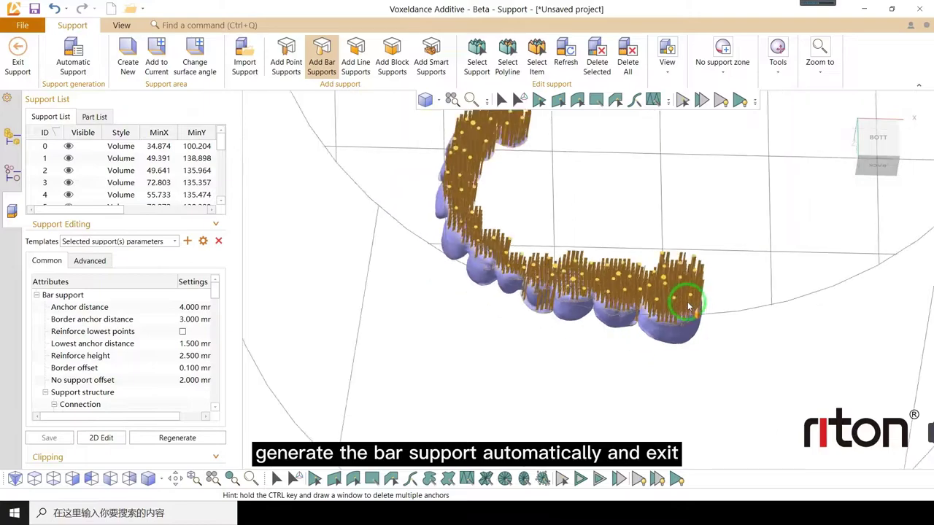
Exit the support module and apply the modified supports, opting not to show the prompt again.
left_click(18, 67)
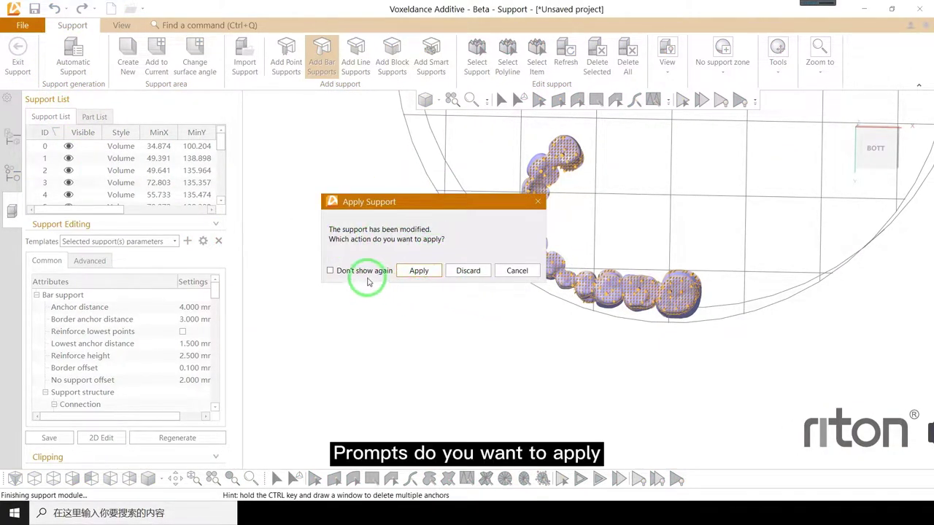
left_click(330, 271)
left_click(425, 275)
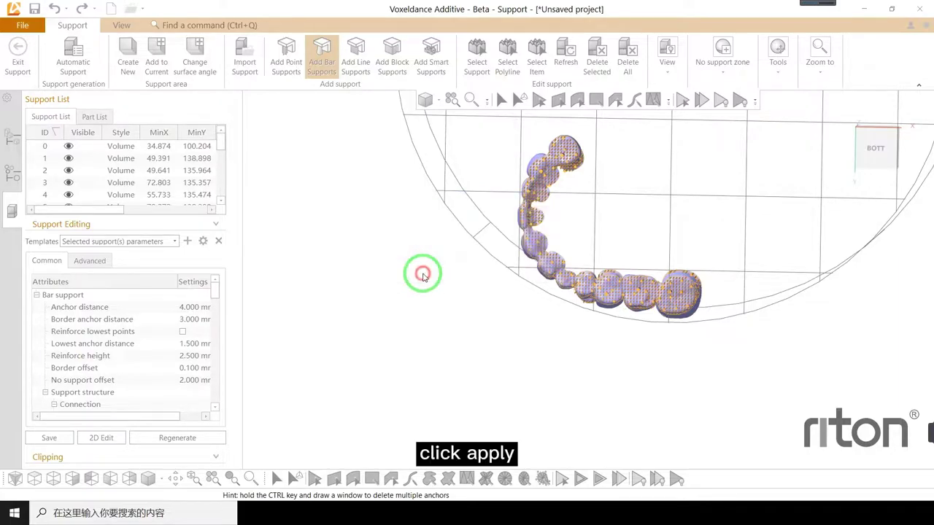
Select all parts on Platform #D-150(1) from the top view and merge them into one part, removing the old parts.
scroll(434, 312, "down", 3)
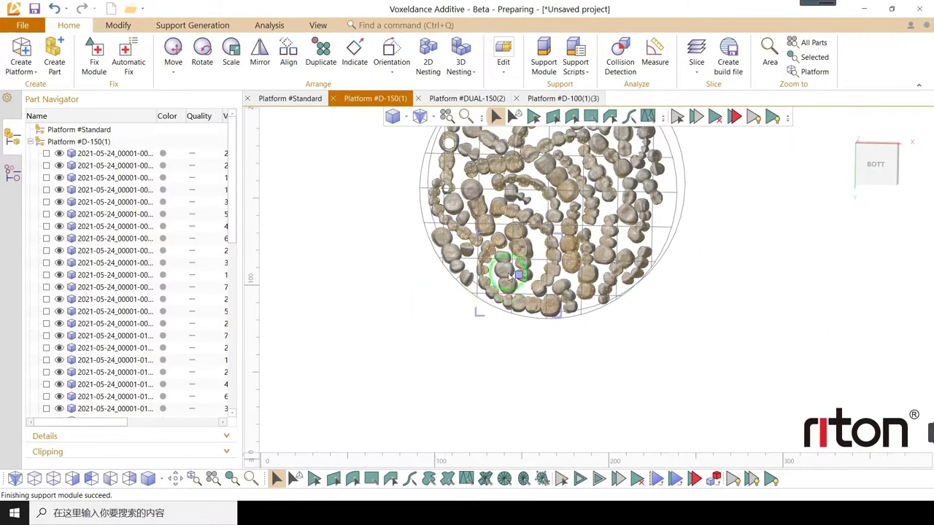
right_click_drag(482, 211, 494, 339)
left_click(881, 159)
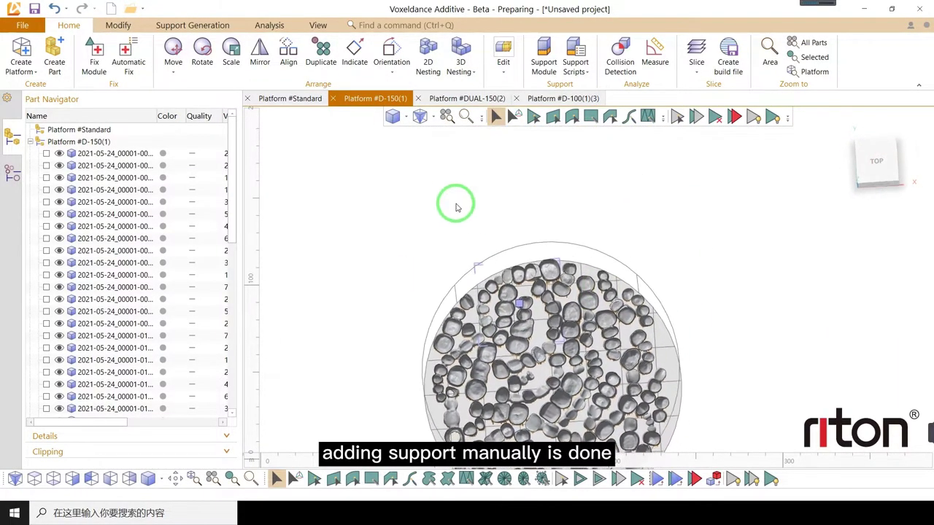
scroll(348, 195, "down", 3)
left_click(576, 327)
scroll(643, 358, "down", 1)
left_click_drag(596, 399, 372, 205)
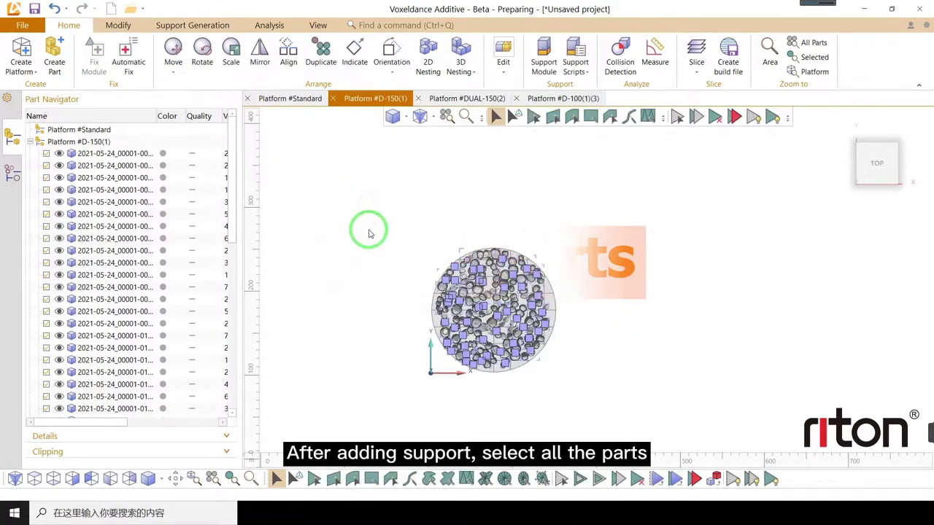
left_click(502, 65)
left_click(721, 109)
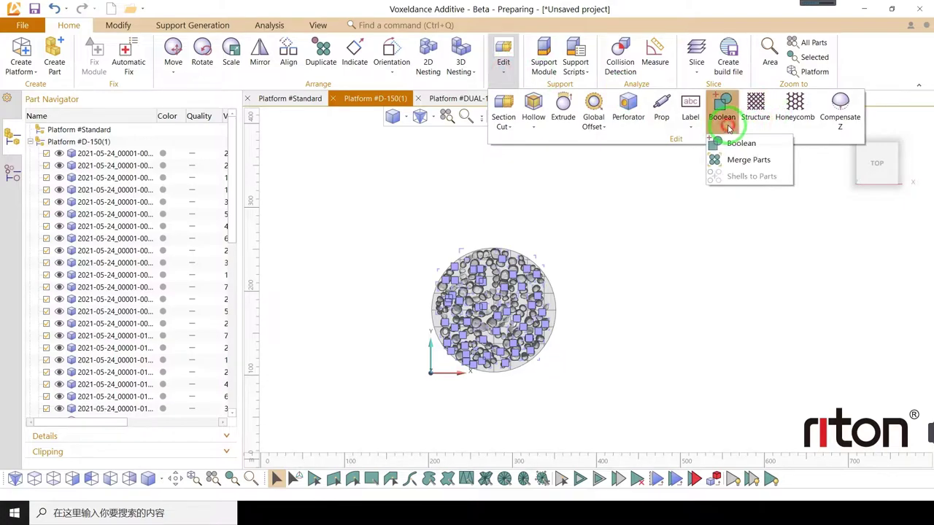
left_click(737, 161)
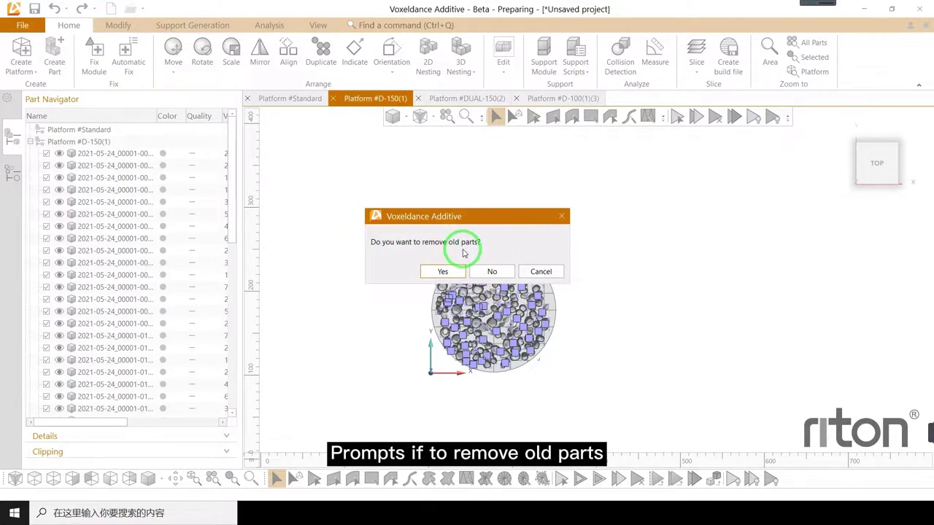
left_click(443, 272)
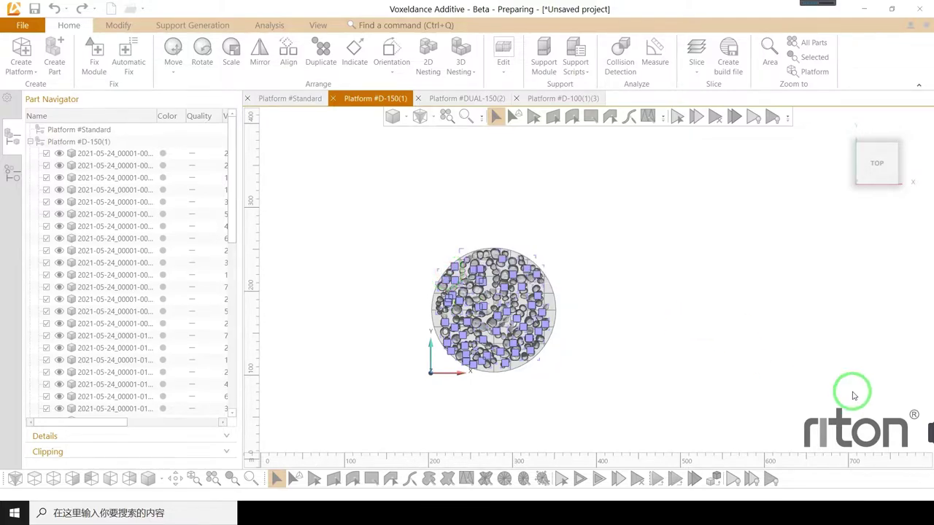
Start a build file for the merged part and set the export file name to 0729-1.
left_click(88, 154)
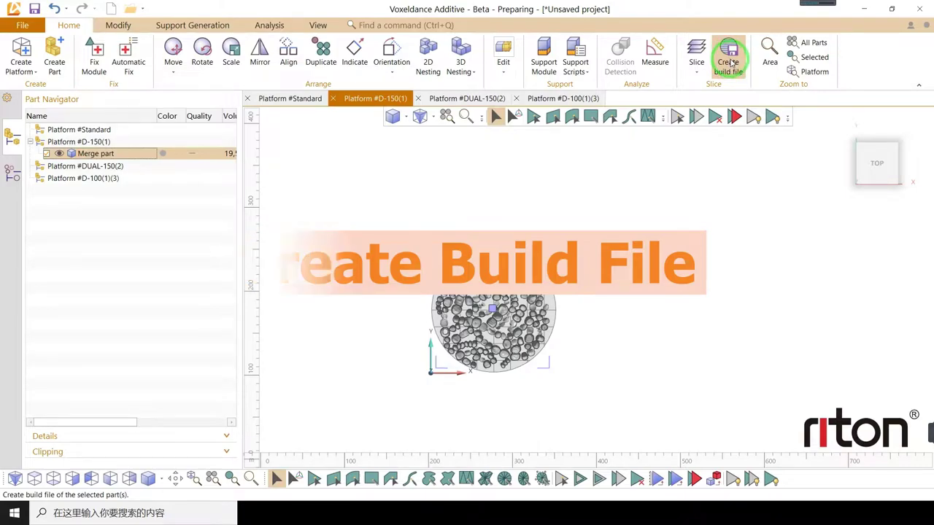
left_click(727, 62)
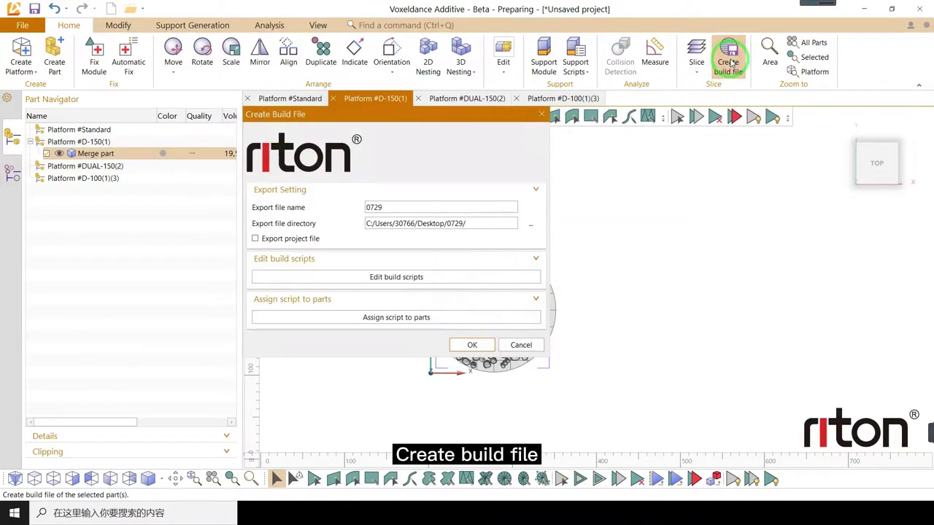
left_click_drag(381, 207, 319, 207)
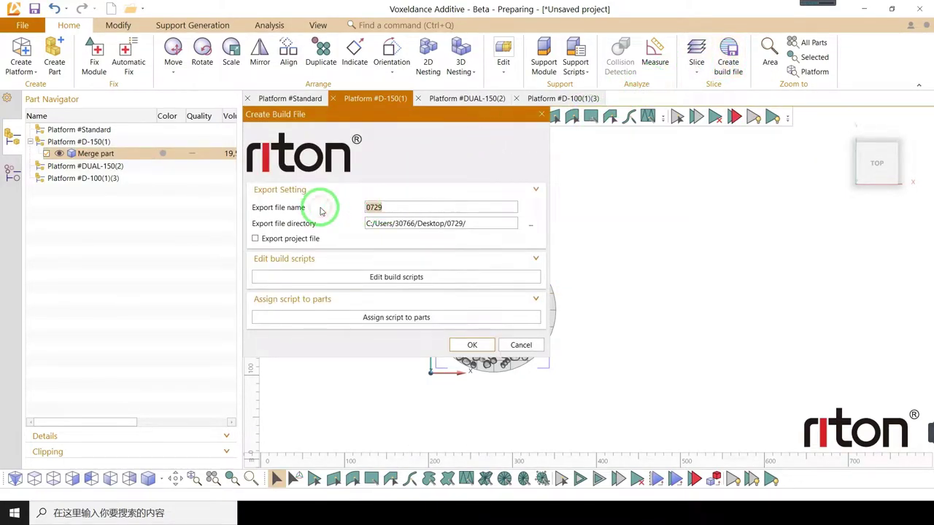
type("0729")
Create a folder named 0729-1 on the desktop and choose it as the export file directory.
left_click(530, 224)
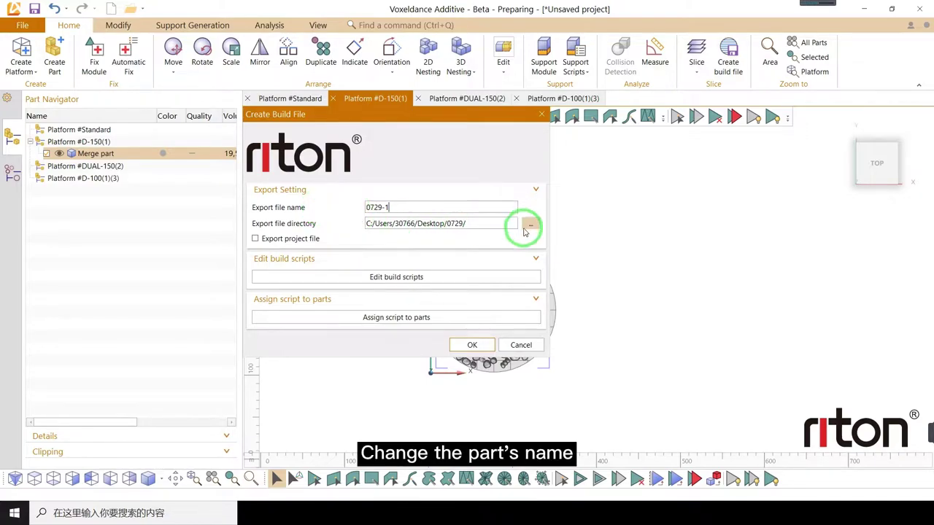
left_click(377, 135)
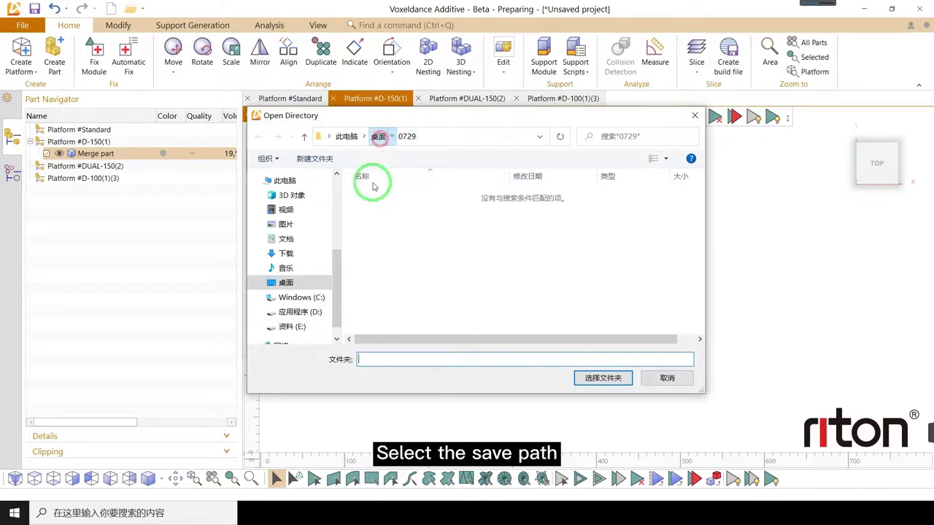
left_click(318, 166)
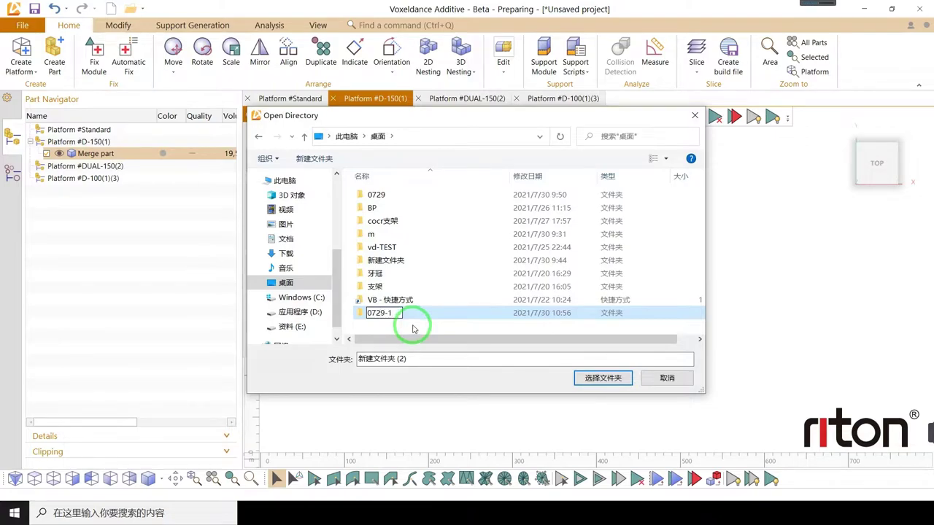
left_click(411, 316)
left_click(602, 378)
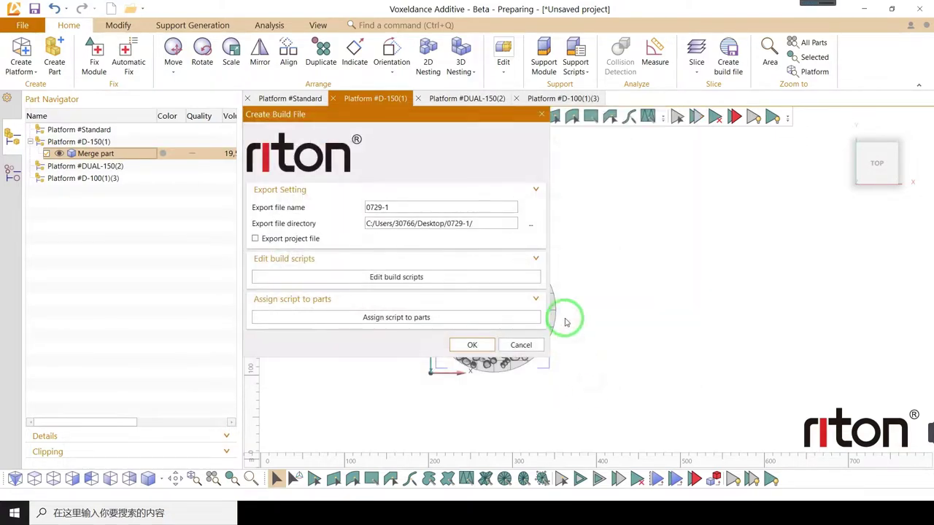
Assign the 30-cocr build script to the merged part, save the assignment and create the build file.
left_click(398, 318)
left_click(787, 165)
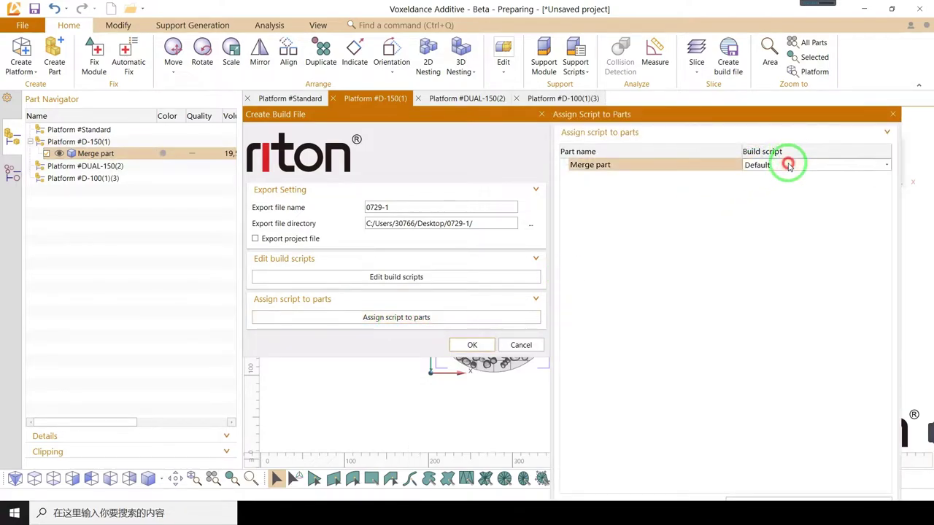
left_click(788, 165)
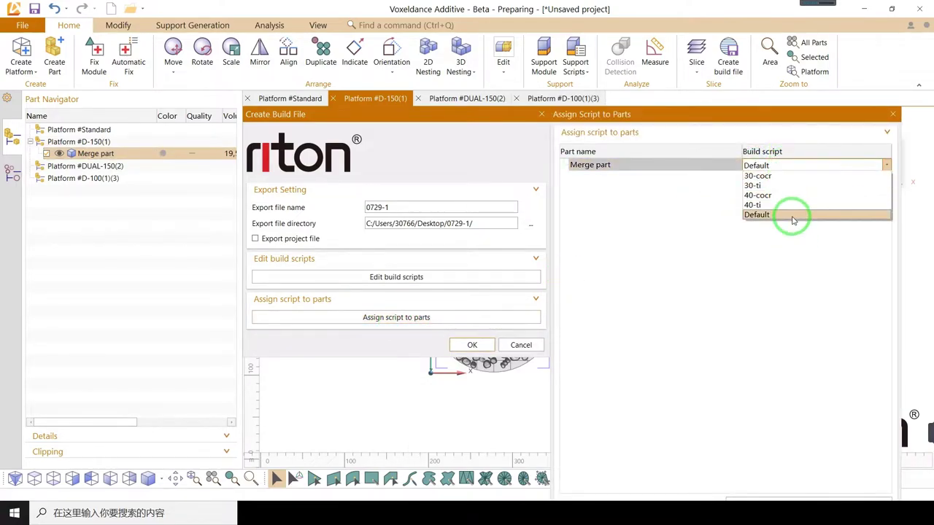
left_click(762, 177)
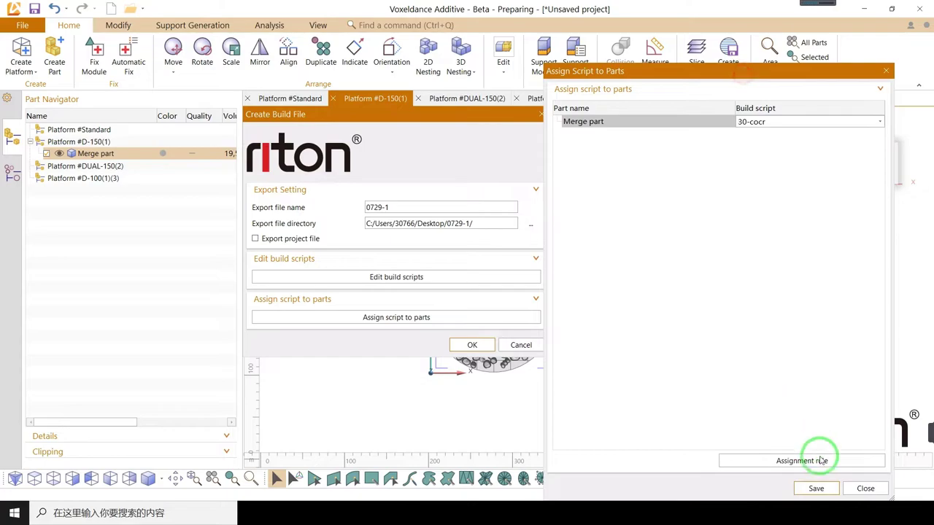
left_click(817, 489)
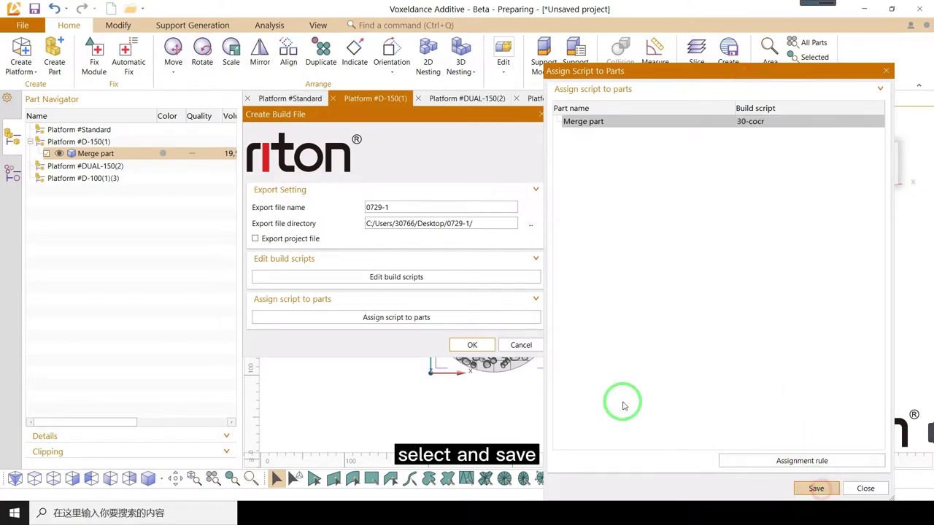
left_click(471, 345)
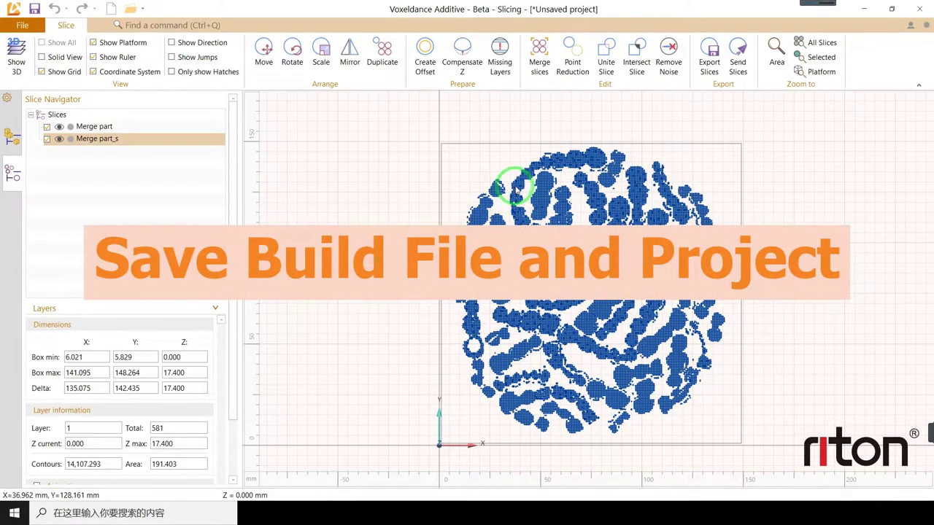
Examine the slices and layer information of the merged part, and compare them with the 3D platform layout.
scroll(534, 231, "down", 2)
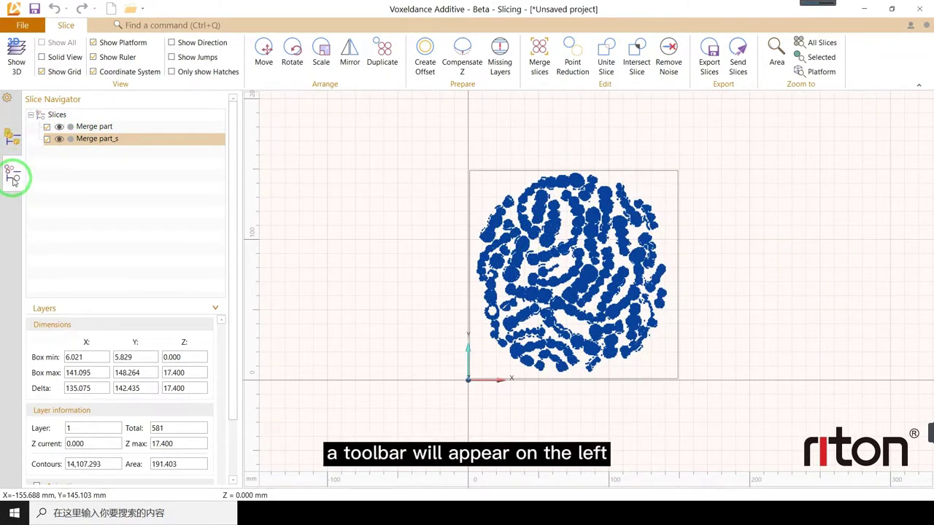
left_click_drag(234, 326, 240, 409)
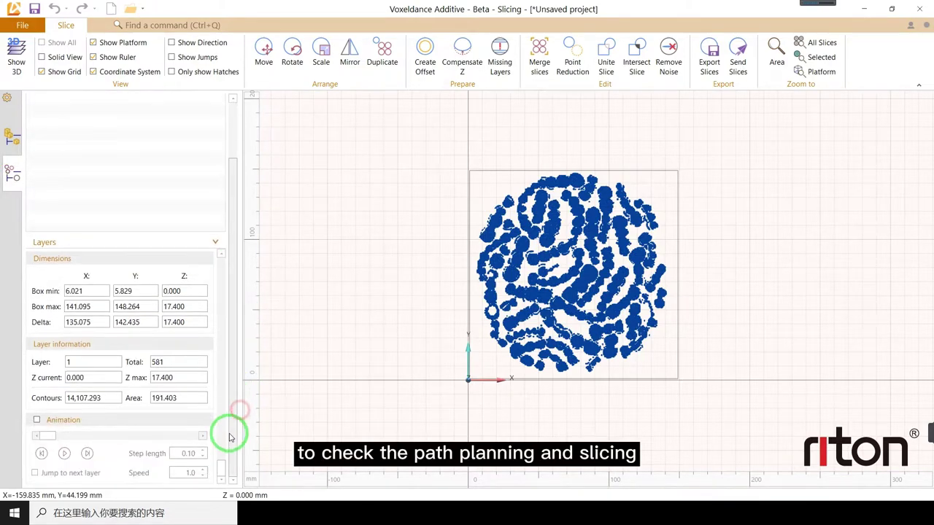
left_click_drag(219, 473, 233, 450)
left_click(11, 138)
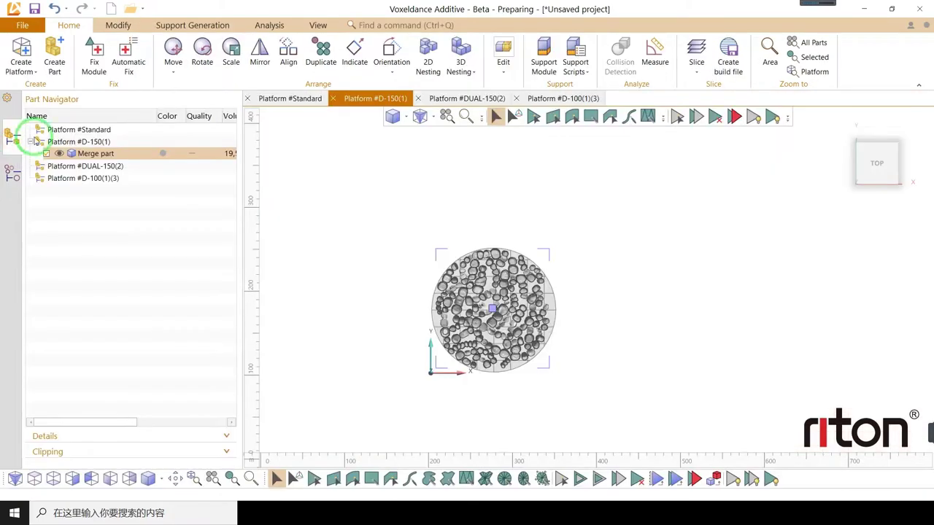
right_click_drag(569, 333, 576, 313)
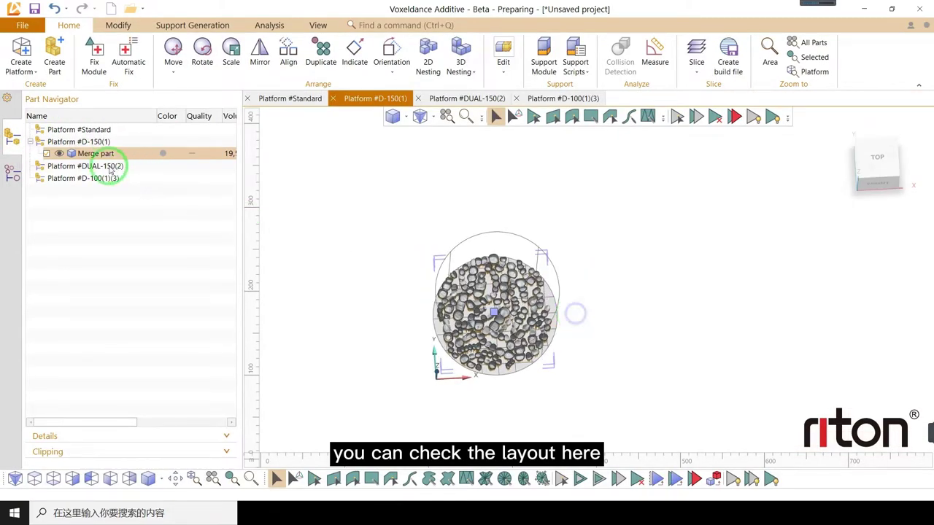
left_click(12, 173)
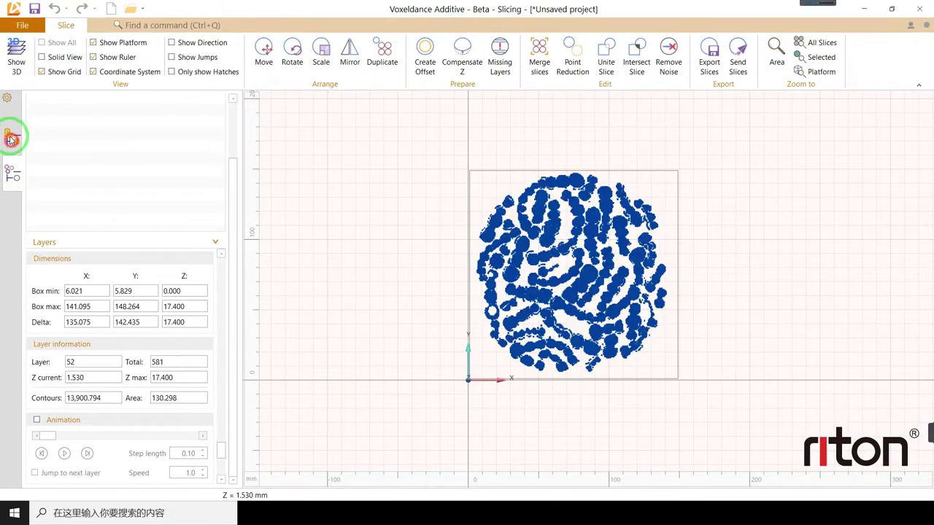
Return to the 3D preparation view and save the project as 0729-1 in the desktop folder 0729-1.
left_click(11, 138)
left_click(23, 25)
left_click(30, 152)
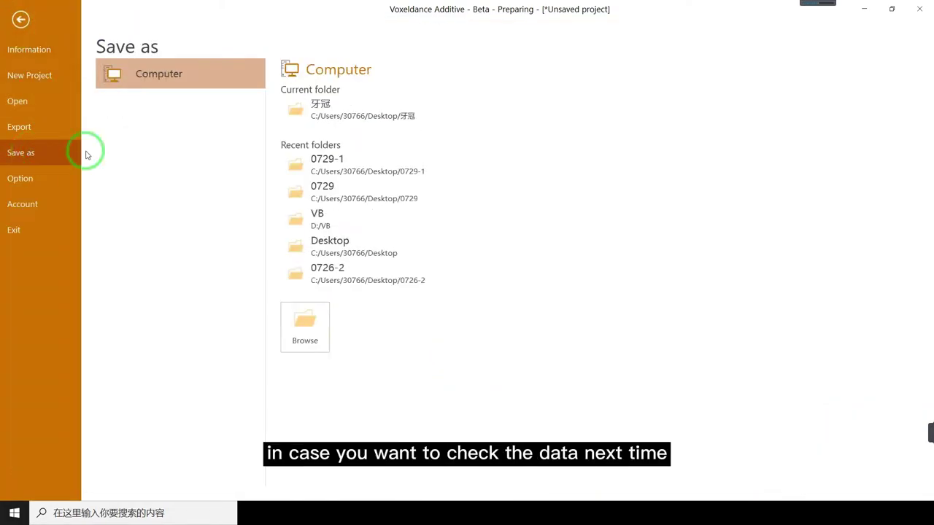
left_click(353, 159)
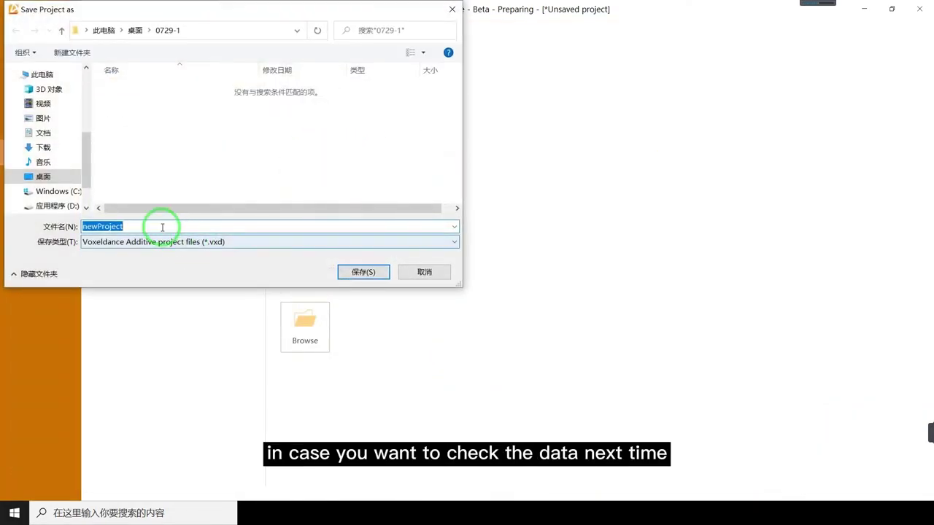
left_click(57, 227)
type("0729-1")
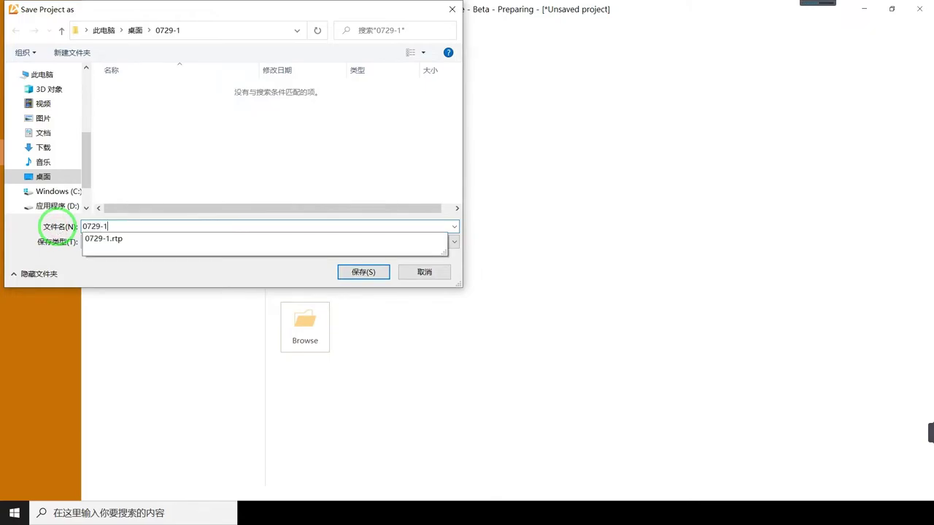
key("Return")
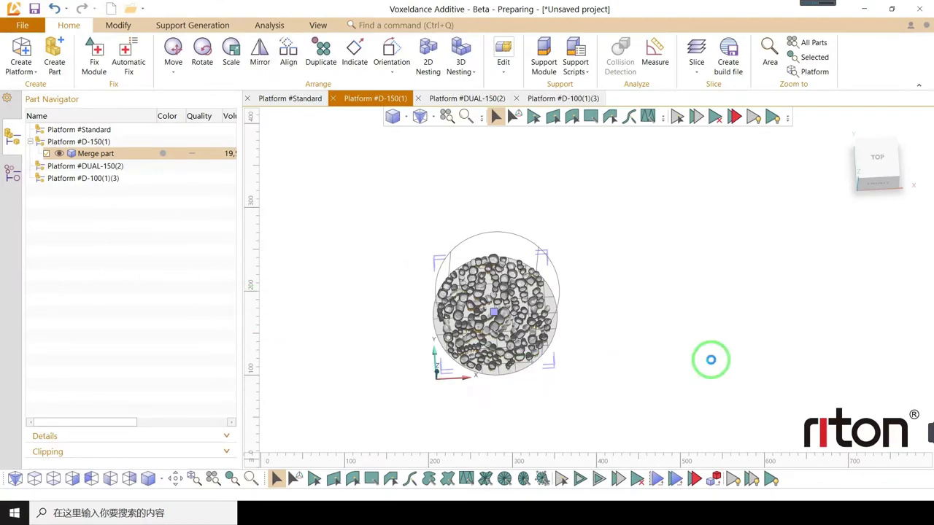
In the desktop folder 0729-1, group the files by type and select the build file 0729-1.rtp.
left_click(865, 10)
double_click(115, 318)
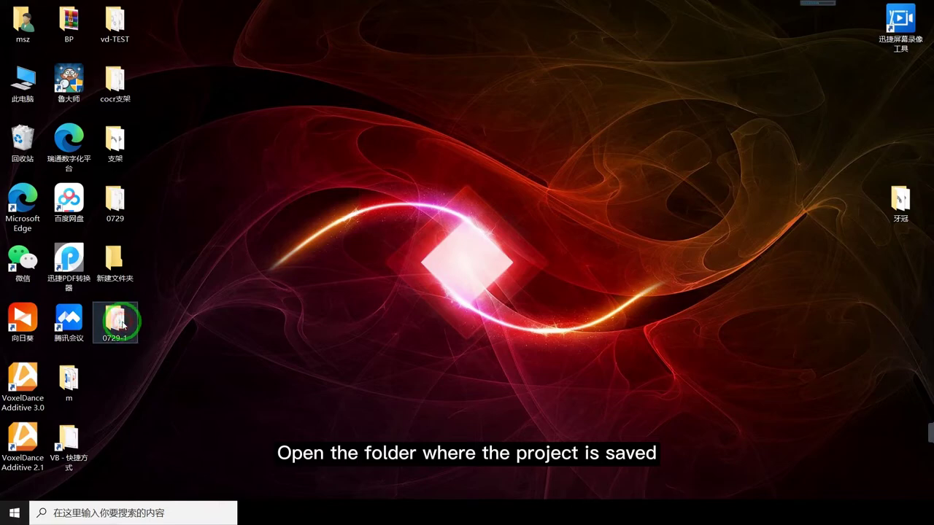
right_click(481, 235)
mouse_move(557, 248)
left_click(561, 267)
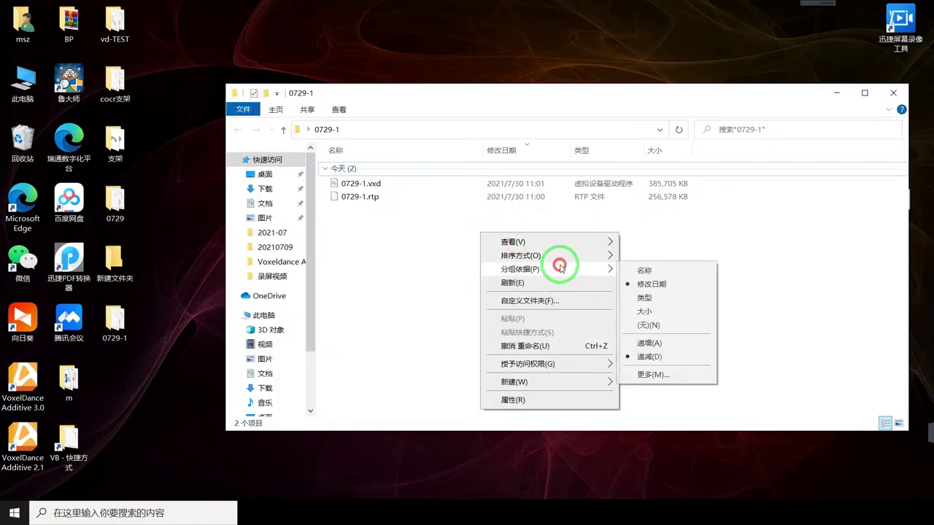
left_click(639, 293)
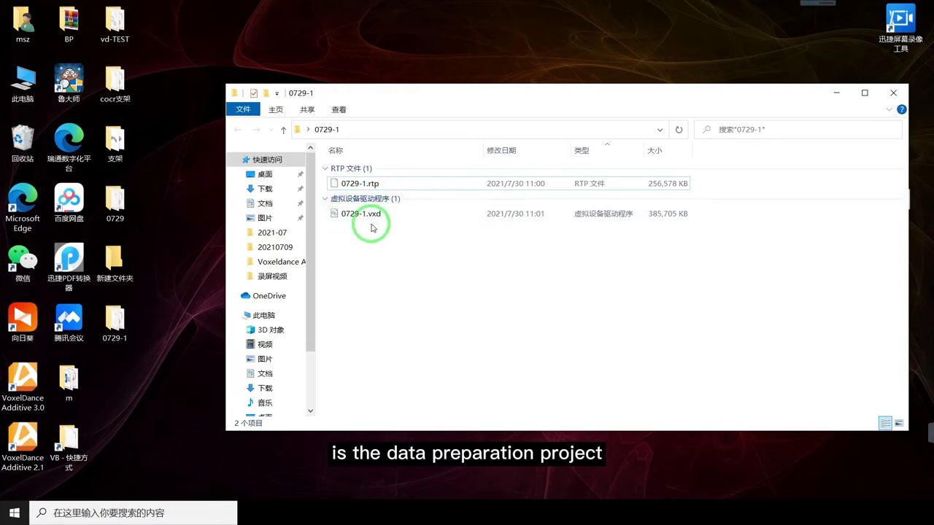
left_click(364, 183)
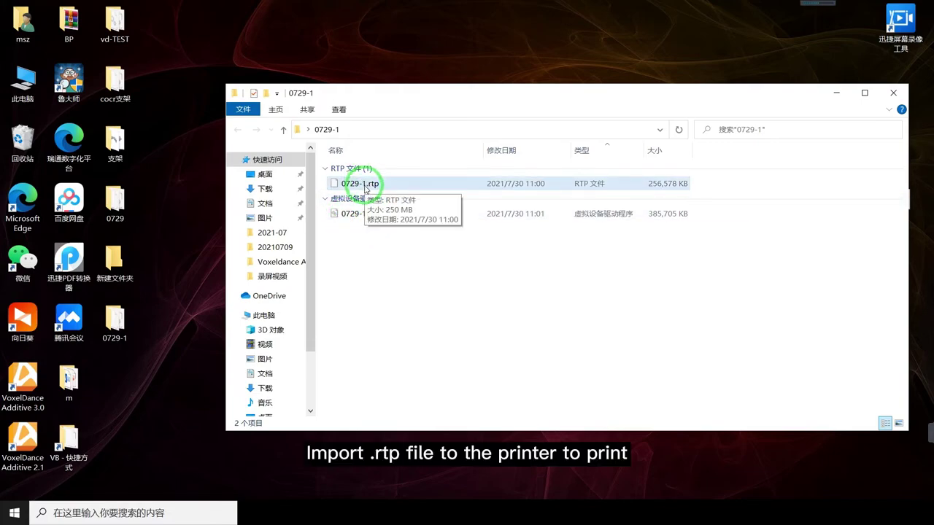